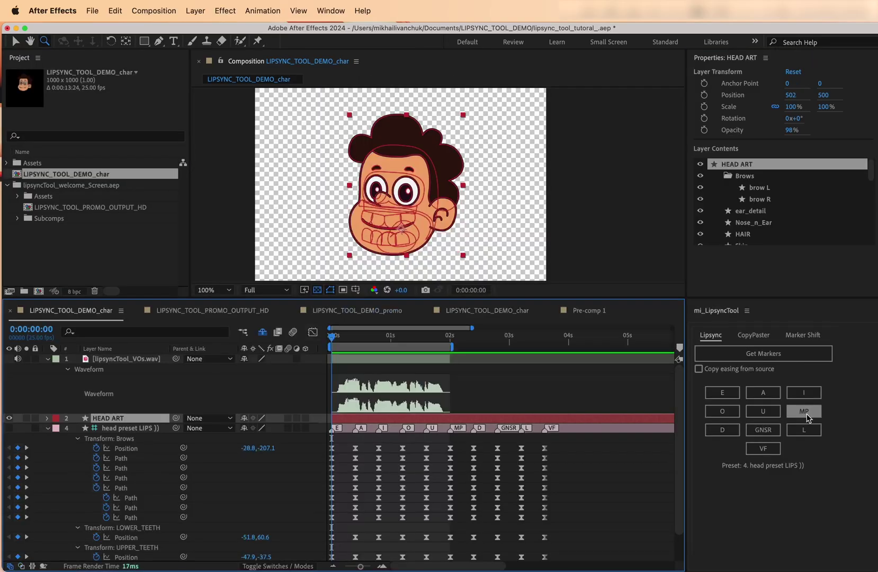
# Apply the MP, L, E and GNSR mouth shapes in sequence to the HEAD ART layer, starting at frame 0
pyautogui.click(803, 412)
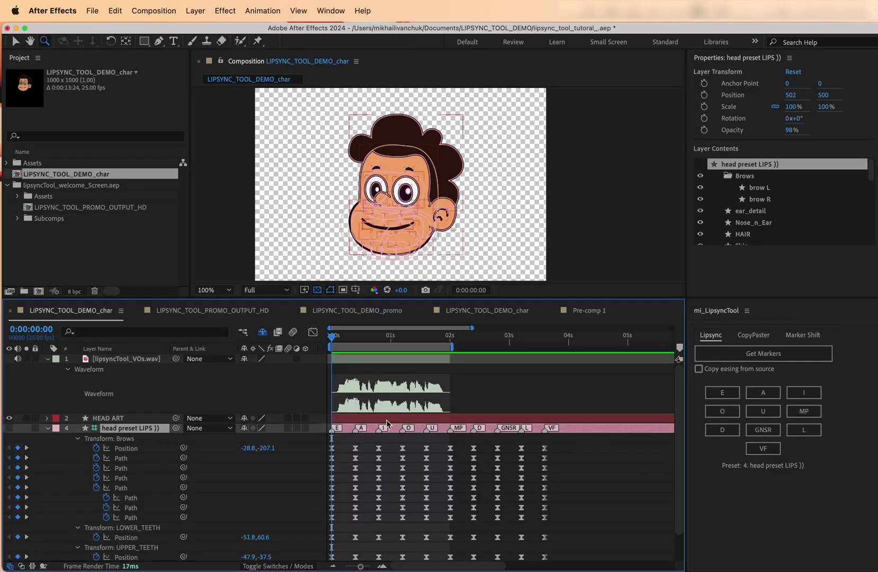
pyautogui.click(803, 411)
pyautogui.click(803, 430)
pyautogui.click(722, 392)
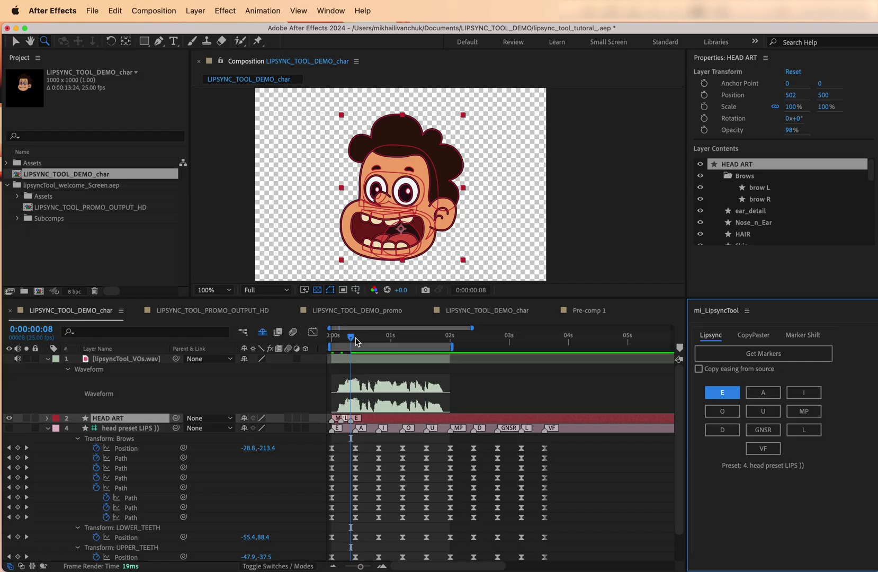
pyautogui.click(763, 429)
pyautogui.scroll(-2, 401, 425)
pyautogui.click(339, 342)
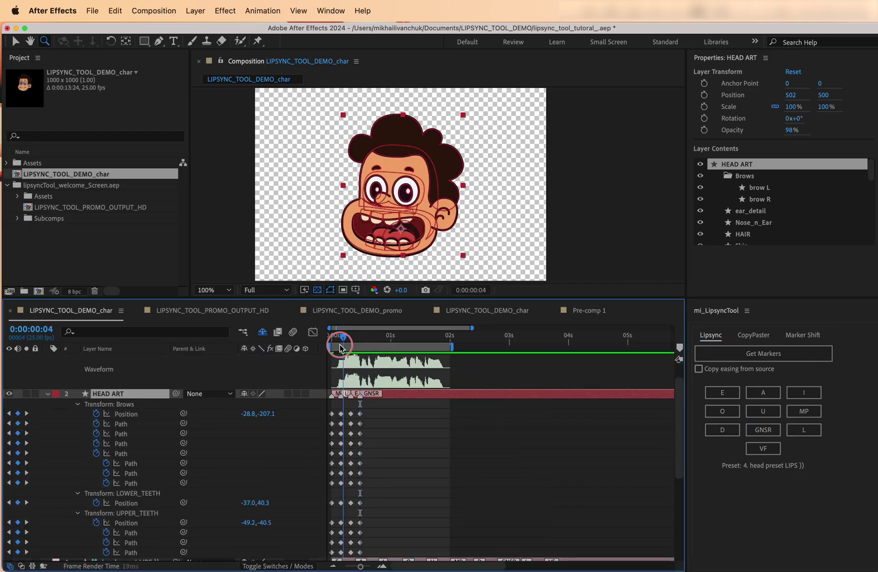
# Continue the HEAD ART lip sync with the MP, A, U and GNSR mouth shapes up to about the one-second mark
pyautogui.click(373, 341)
pyautogui.click(803, 410)
pyautogui.click(378, 340)
pyautogui.click(763, 393)
pyautogui.click(763, 411)
pyautogui.click(388, 339)
pyautogui.click(762, 429)
pyautogui.click(391, 340)
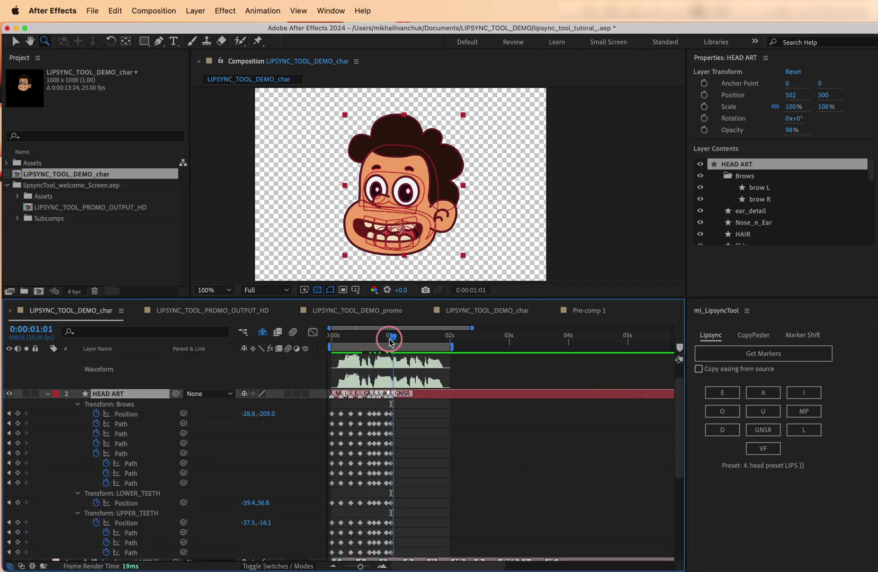
# Add the O, VF and L mouth shapes to HEAD ART between 0:00:01:01 and 0:00:01:04
pyautogui.press('=')
pyautogui.press('=')
pyautogui.click(773, 449)
pyautogui.click(385, 340)
pyautogui.click(724, 411)
pyautogui.click(414, 337)
pyautogui.click(803, 429)
# Add the I, MP and I mouth shapes to HEAD ART at 0:00:01:06, 0:00:01:08 and 0:00:01:10
pyautogui.moveTo(418, 337); pyautogui.dragTo(433, 337)
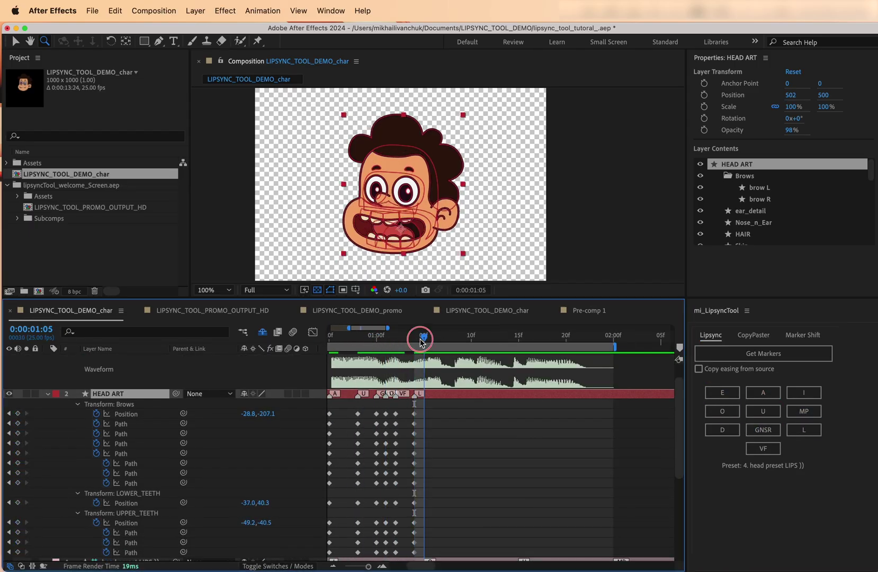
pyautogui.click(803, 392)
pyautogui.click(452, 337)
pyautogui.click(813, 412)
pyautogui.click(471, 336)
pyautogui.click(799, 393)
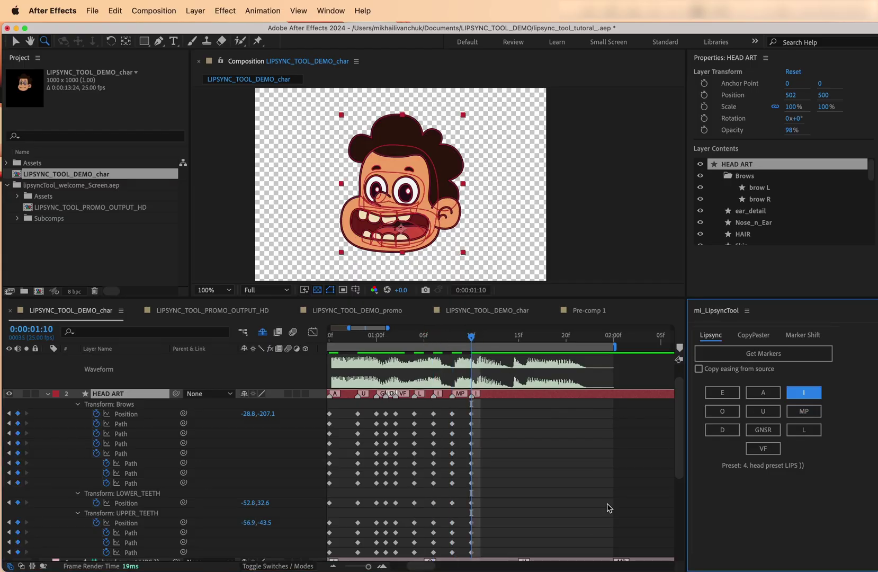
# Finish the phrase on HEAD ART with the GNSR, D, U and L mouth shapes, following the waveform
pyautogui.click(762, 429)
pyautogui.click(510, 339)
pyautogui.moveTo(471, 337); pyautogui.dragTo(556, 339)
pyautogui.click(722, 430)
pyautogui.click(529, 338)
pyautogui.click(762, 411)
pyautogui.click(803, 429)
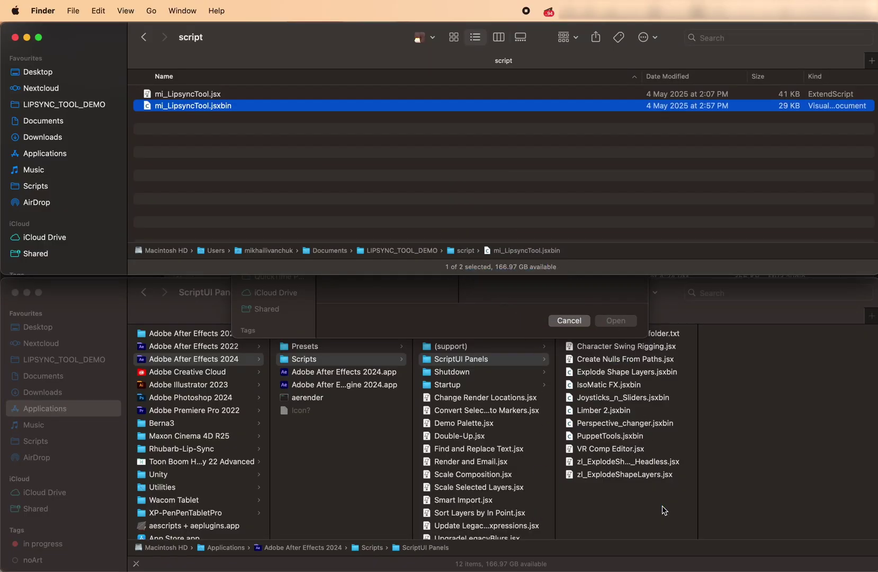
# Enter the account password to authorise copying mi_LipsyncTool.jsxbin into the After Effects 2024 ScriptUI Panels folder
pyautogui.write('••••••••••')
pyautogui.press('Return')
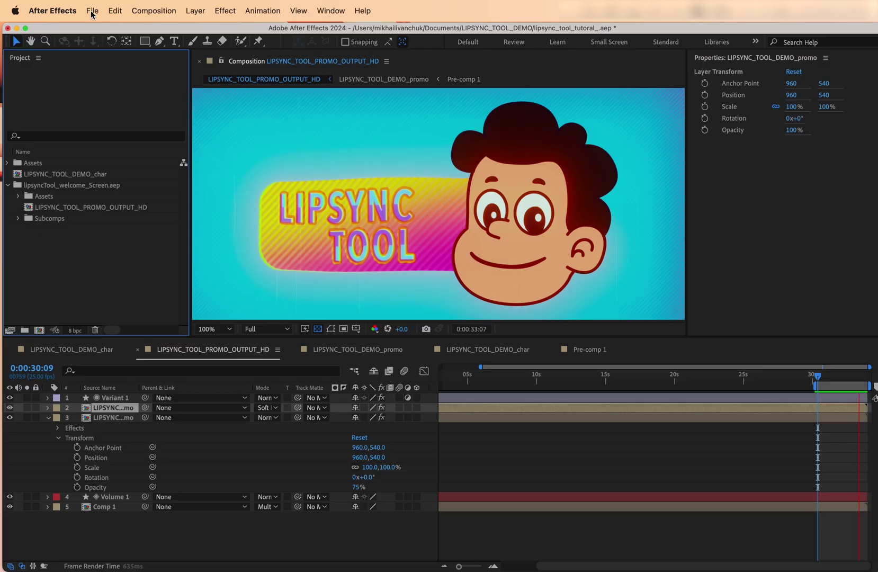
# Install mi_LipsyncTool.jsxbin from the script folder as a ScriptUI panel in After Effects
pyautogui.click(92, 11)
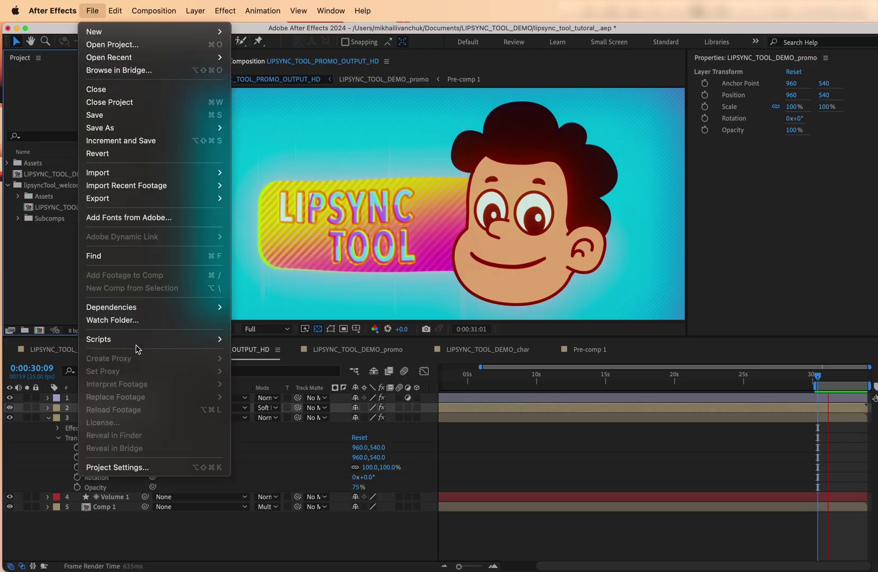
pyautogui.moveTo(139, 339)
pyautogui.click(268, 364)
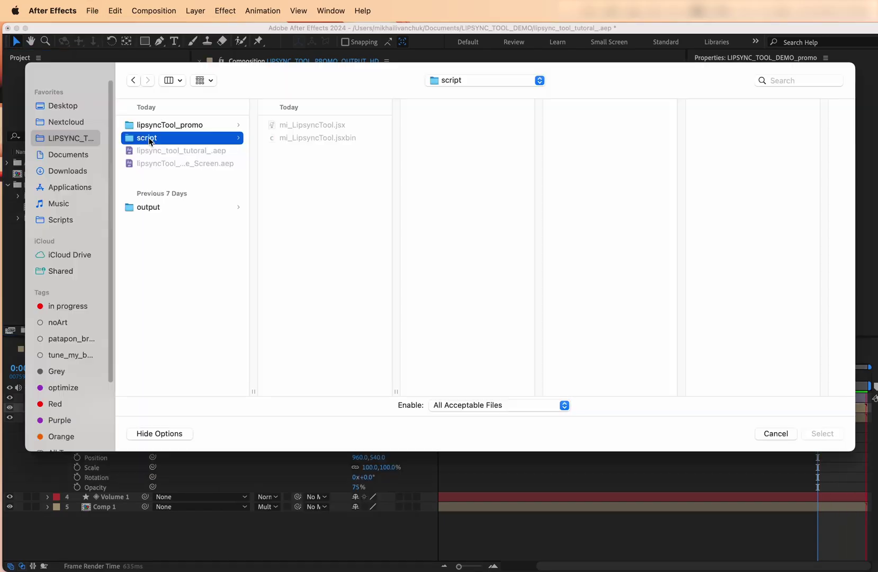
pyautogui.click(304, 139)
pyautogui.click(822, 433)
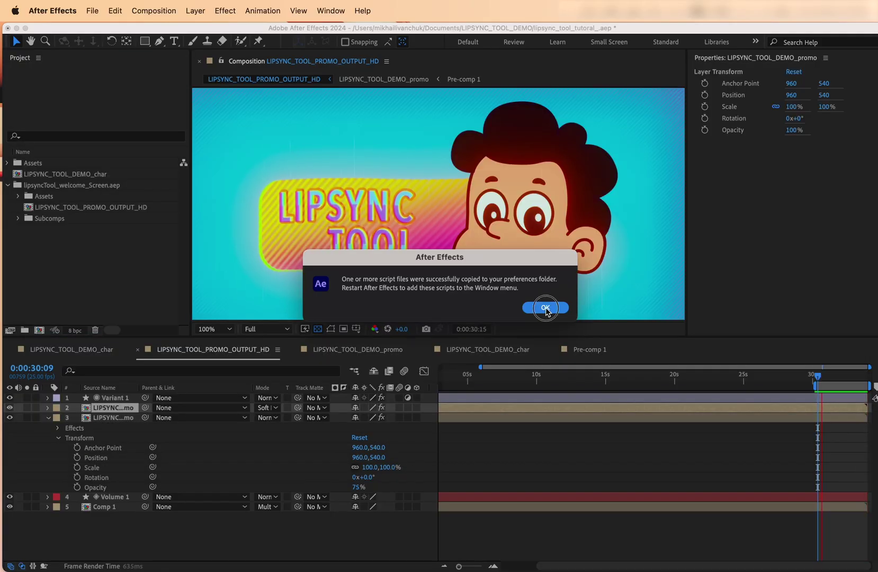
pyautogui.click(545, 308)
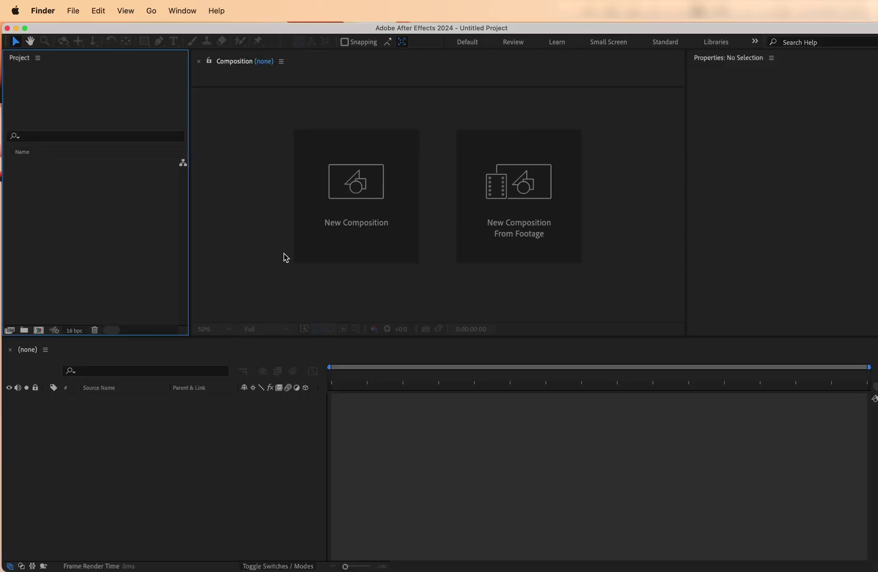
# Open the mi_LipsyncTool.jsxbin script panel and place it in the workspace
pyautogui.click(331, 11)
pyautogui.scroll(-5, 360, 546)
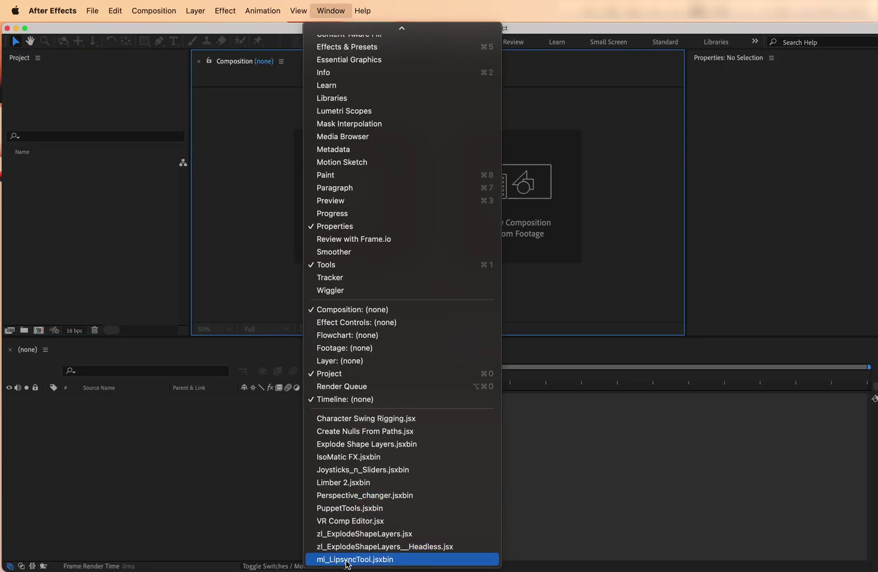
pyautogui.click(387, 560)
pyautogui.moveTo(746, 273); pyautogui.dragTo(863, 409)
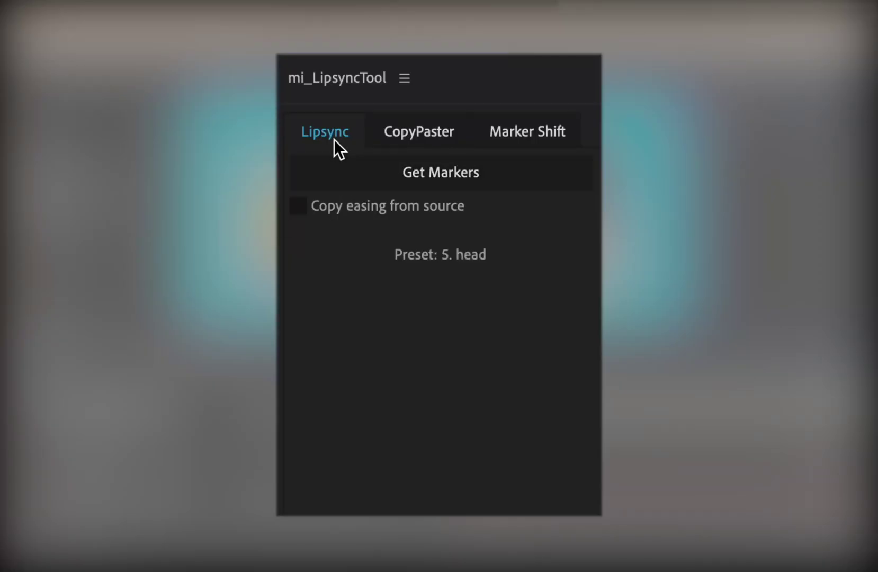
# Review the CopyPaster, Marker Shift and Lipsync functions of mi_LipsyncTool, loading the head preset's phoneme markers along the way
pyautogui.click(430, 130)
pyautogui.click(523, 139)
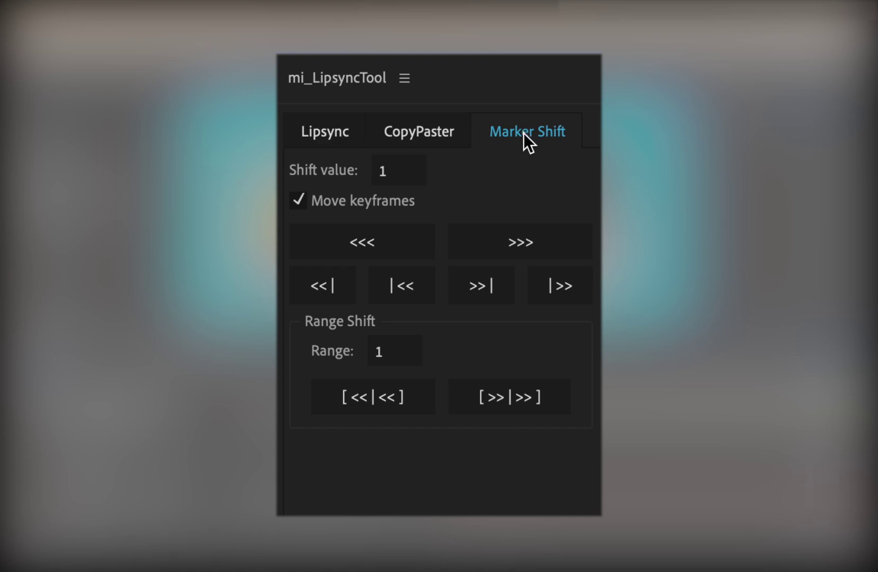
pyautogui.click(325, 131)
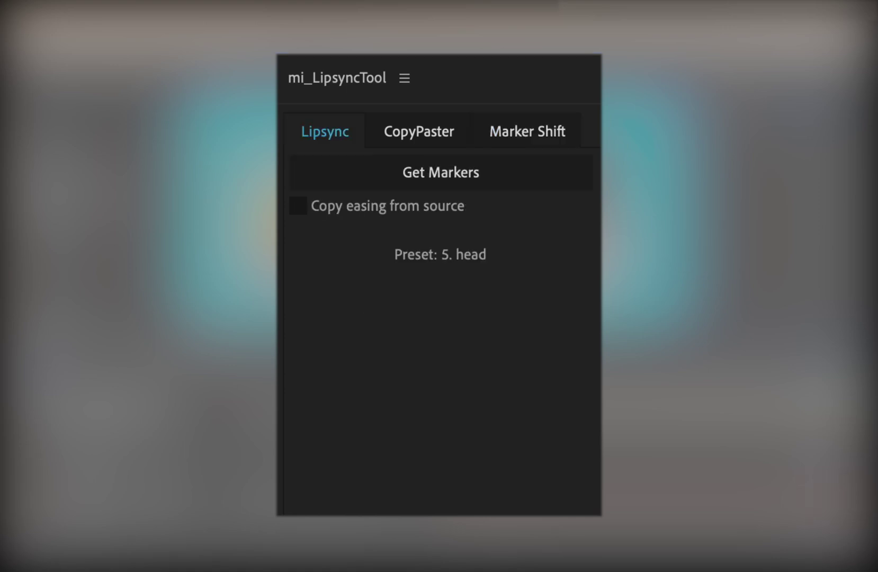
pyautogui.click(410, 166)
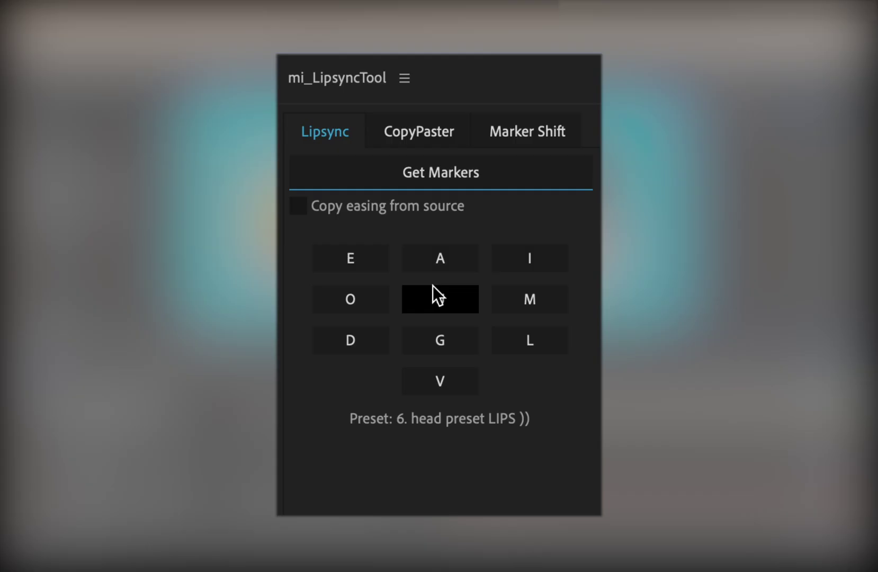
pyautogui.click(429, 135)
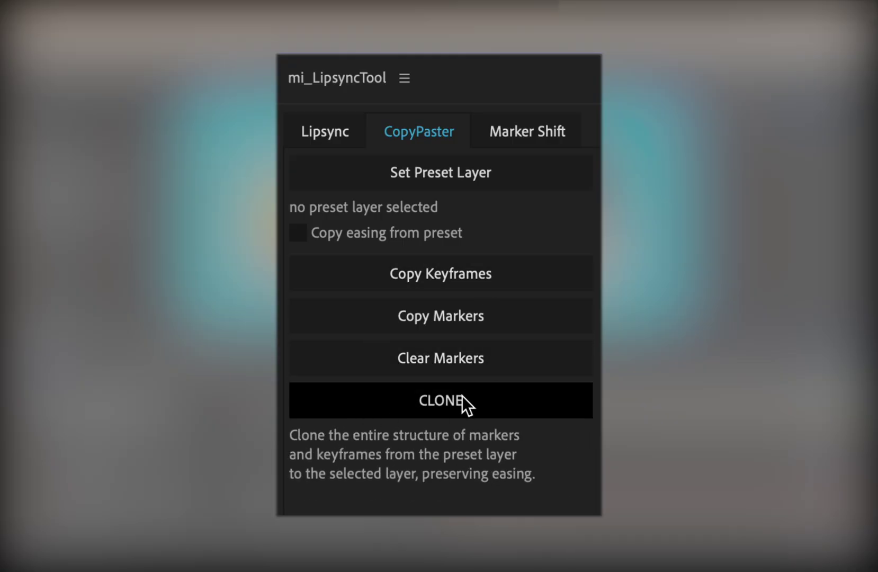
pyautogui.click(511, 129)
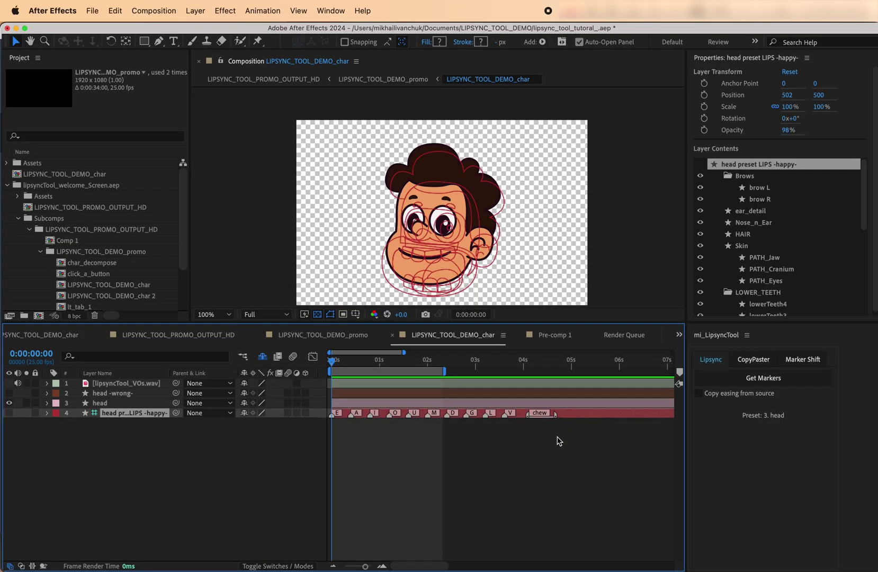
# Reveal the keyframes of the head preset LIPS -happy- layer and examine its phoneme poses and chew animation
pyautogui.press('u')
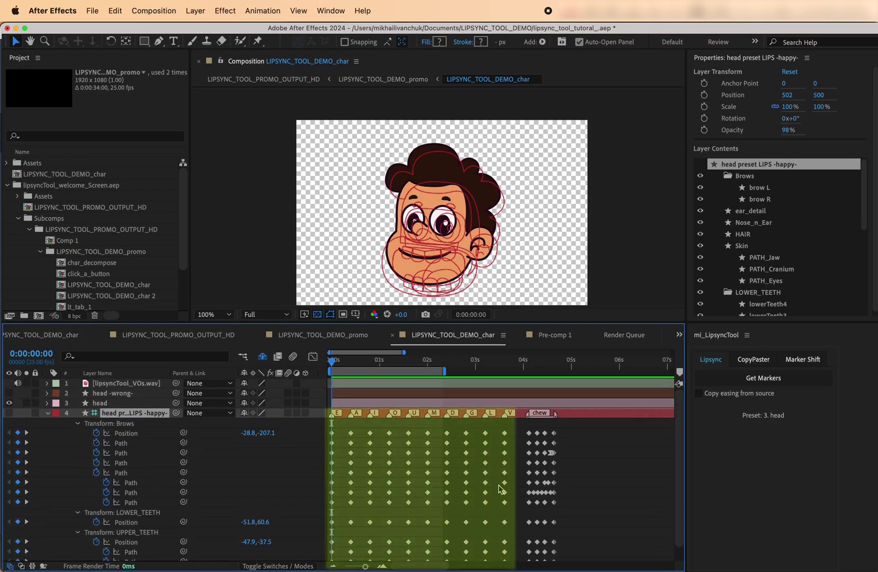
pyautogui.press('space')
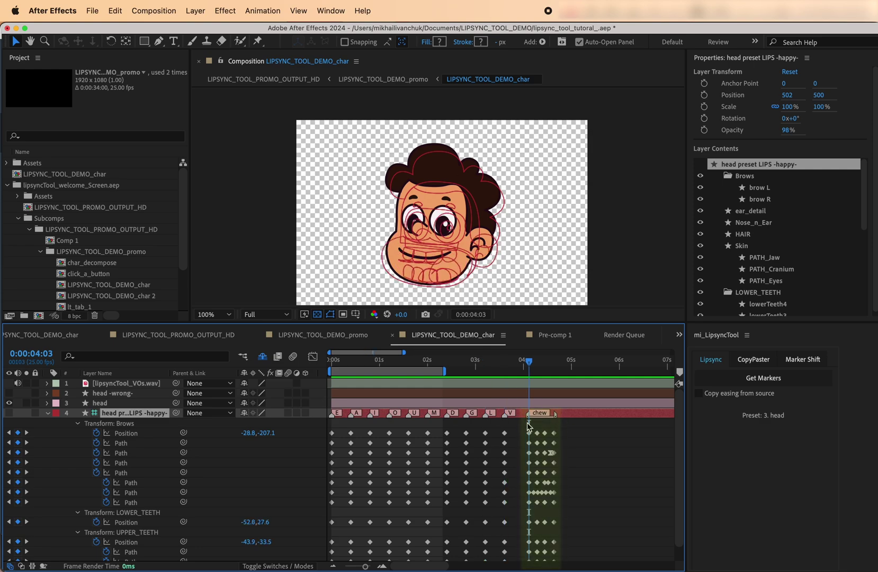
pyautogui.moveTo(528, 364); pyautogui.dragTo(311, 363)
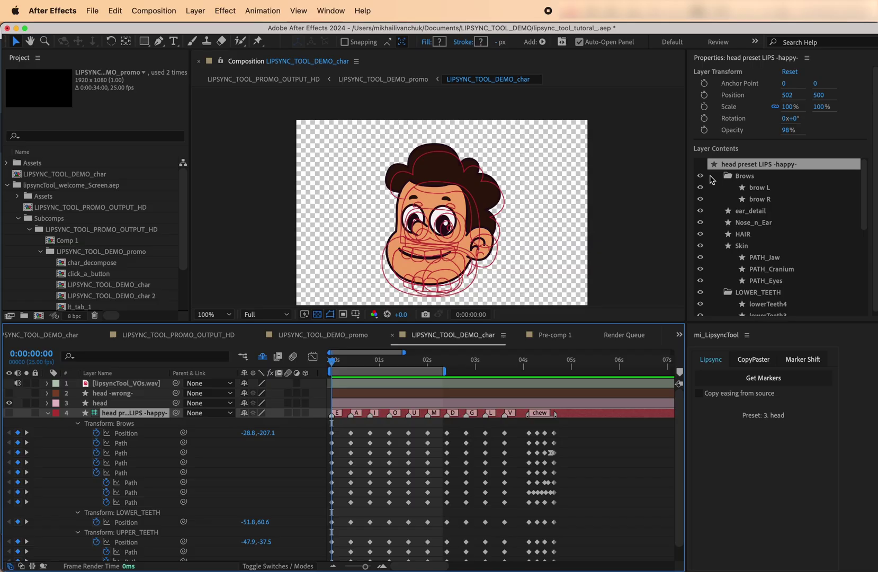
# Compare the layer structures of head and head -wrong-, expanding the mismatched hair group to inspect its extra elements
pyautogui.click(530, 402)
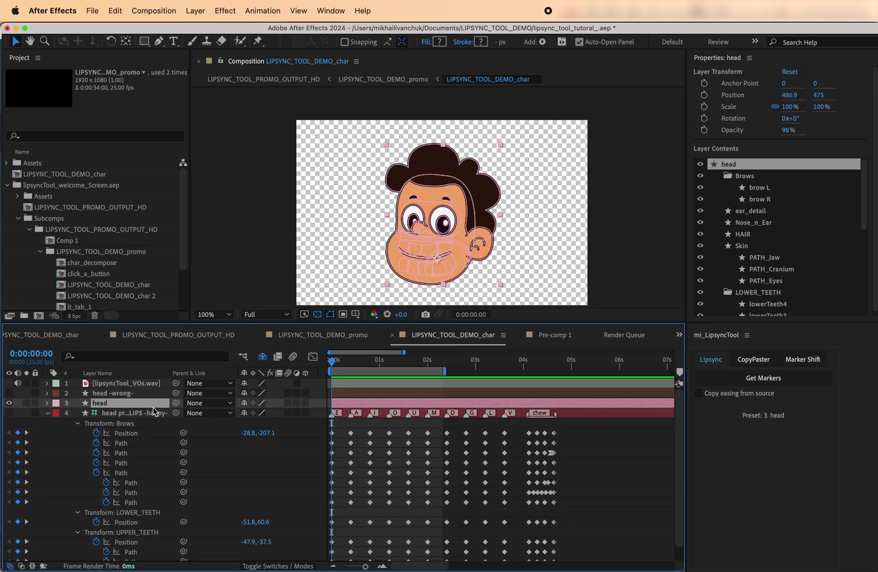
pyautogui.click(472, 394)
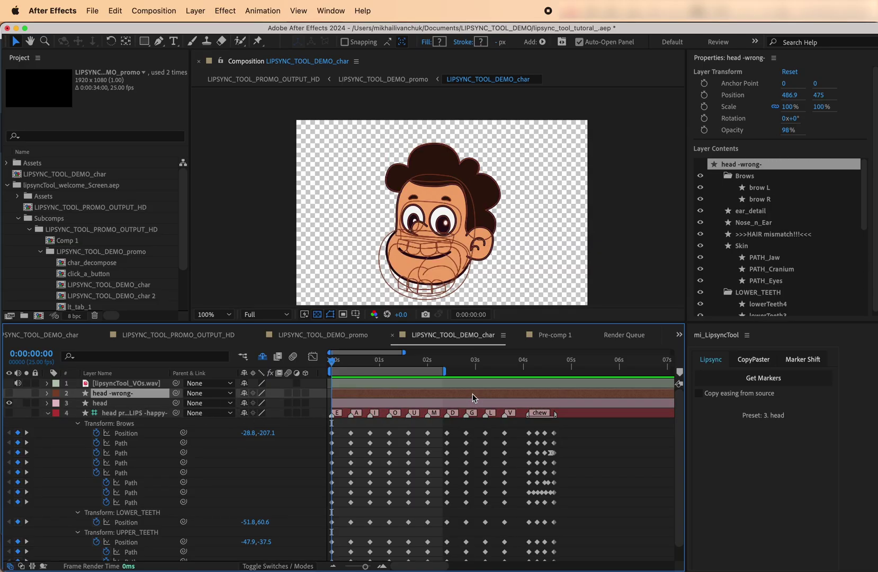
pyautogui.click(47, 393)
pyautogui.click(58, 403)
pyautogui.click(108, 443)
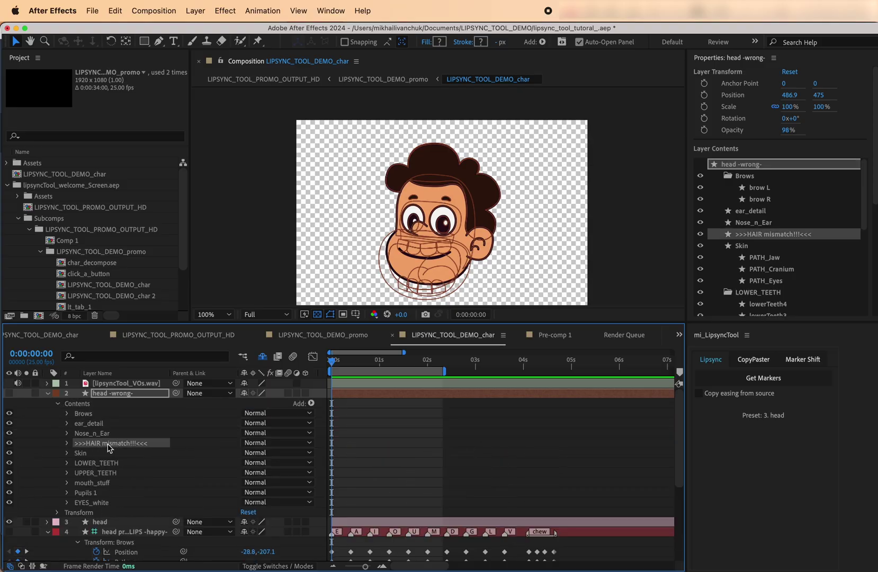
pyautogui.click(67, 444)
pyautogui.click(108, 454)
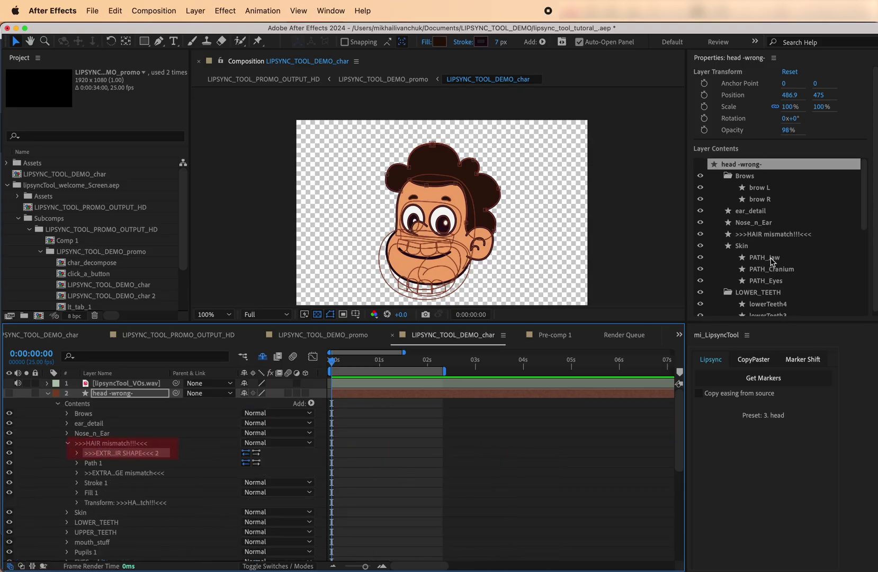
pyautogui.scroll(-5, 417, 423)
pyautogui.click(429, 512)
# Delete the head -wrong- layer from the composition
pyautogui.scroll(5, 433, 470)
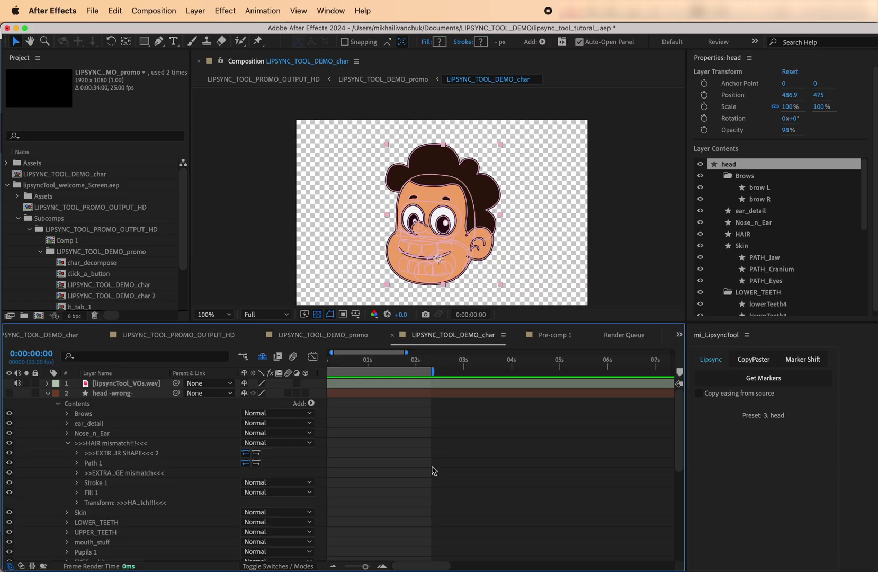
pyautogui.click(139, 393)
pyautogui.press('Delete')
# Duplicate the head preset LIPS -happy- layer and clear all markers from the duplicate
pyautogui.click(566, 402)
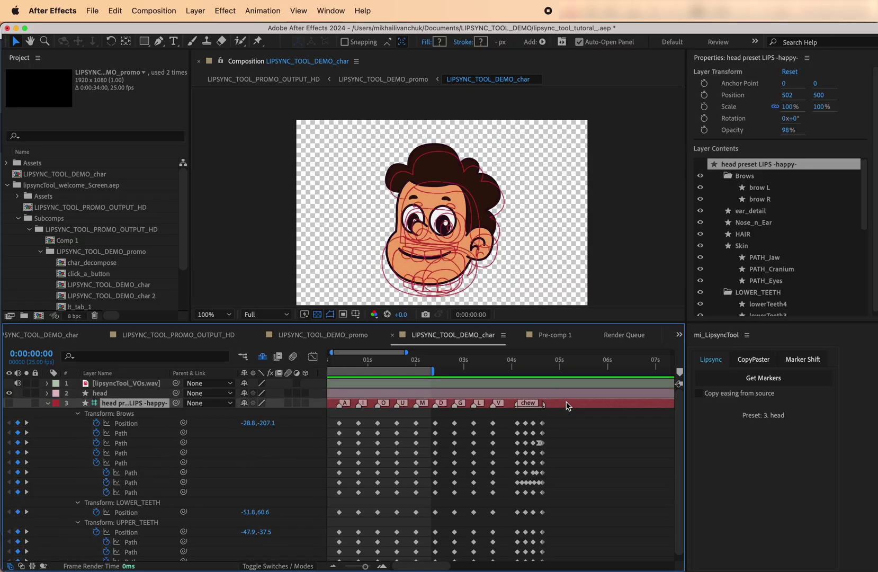
pyautogui.press('super+d')
pyautogui.click(752, 360)
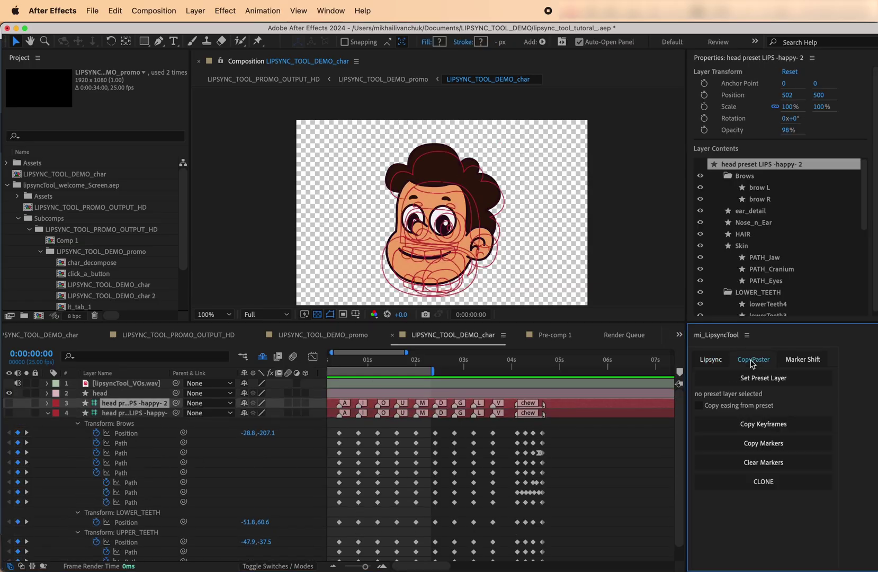
pyautogui.click(761, 465)
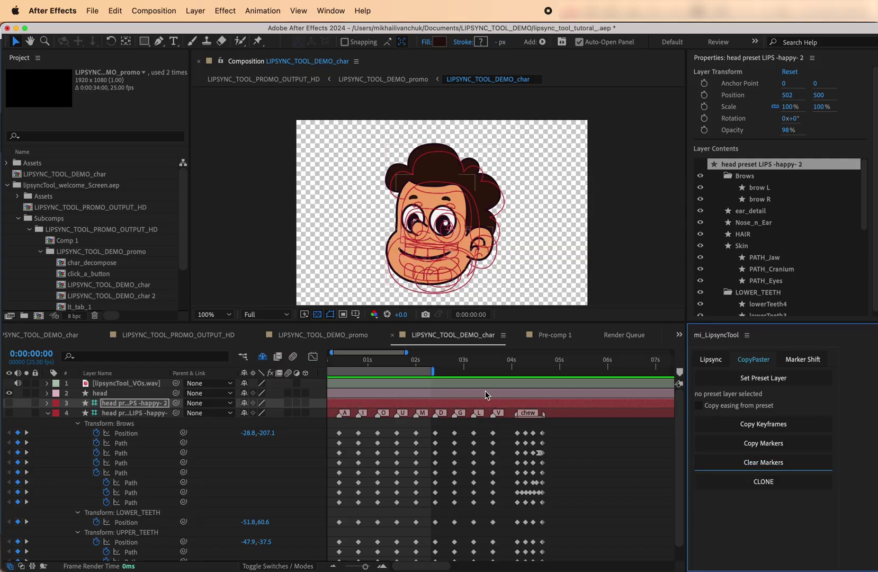
# Return to frame 0 and load the markers of the original head preset LIPS -happy- layer into the Lipsync tool
pyautogui.click(460, 397)
pyautogui.moveTo(394, 364); pyautogui.dragTo(282, 362)
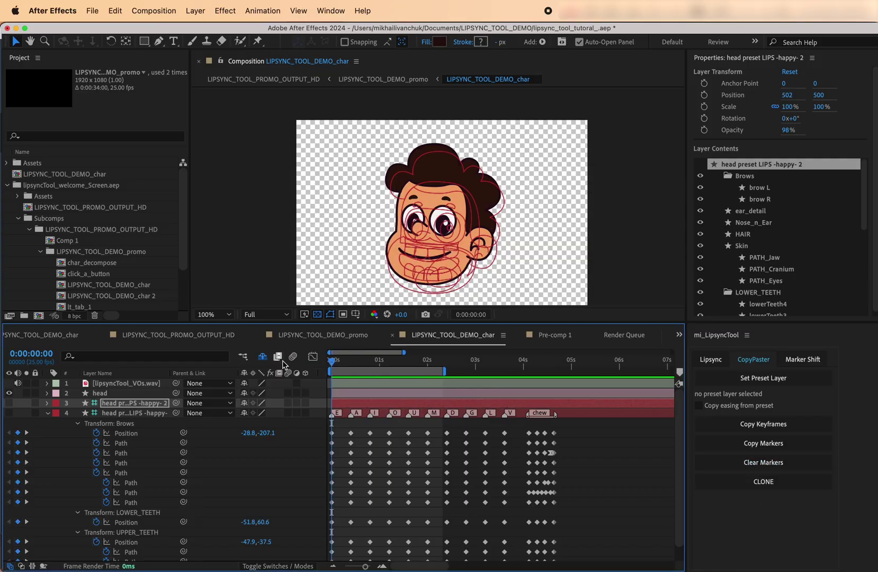
pyautogui.click(44, 411)
pyautogui.click(755, 379)
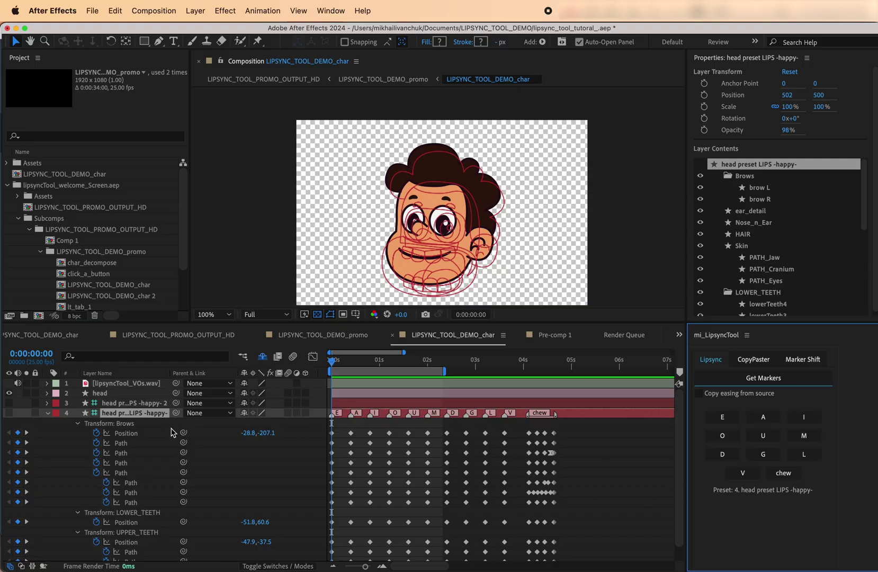
# Display the audio waveform of the lipsyncTool_VOs.wav layer
pyautogui.click(127, 393)
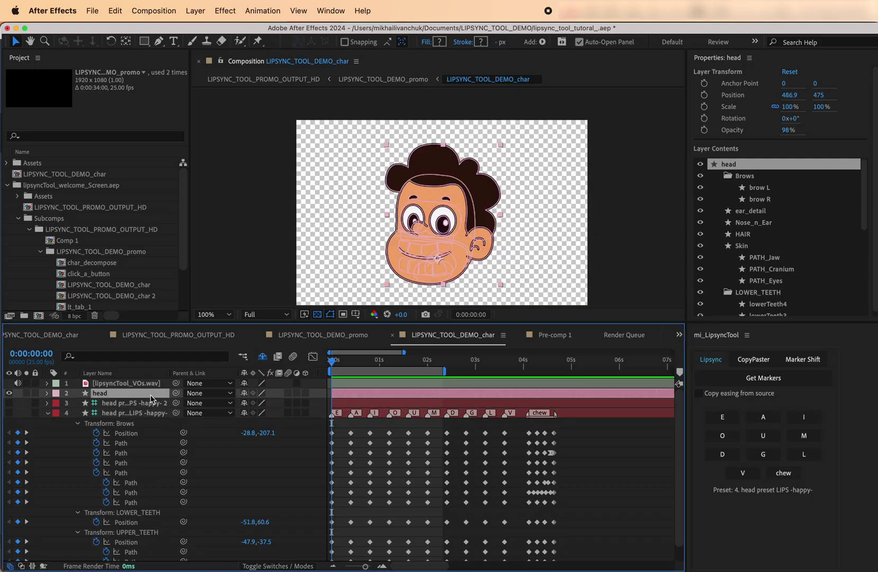
pyautogui.click(363, 386)
pyautogui.press('l')
pyautogui.press('l')
# Apply the M mouth shape to the head layer at 0:00:00:03, where the speech begins
pyautogui.press('space')
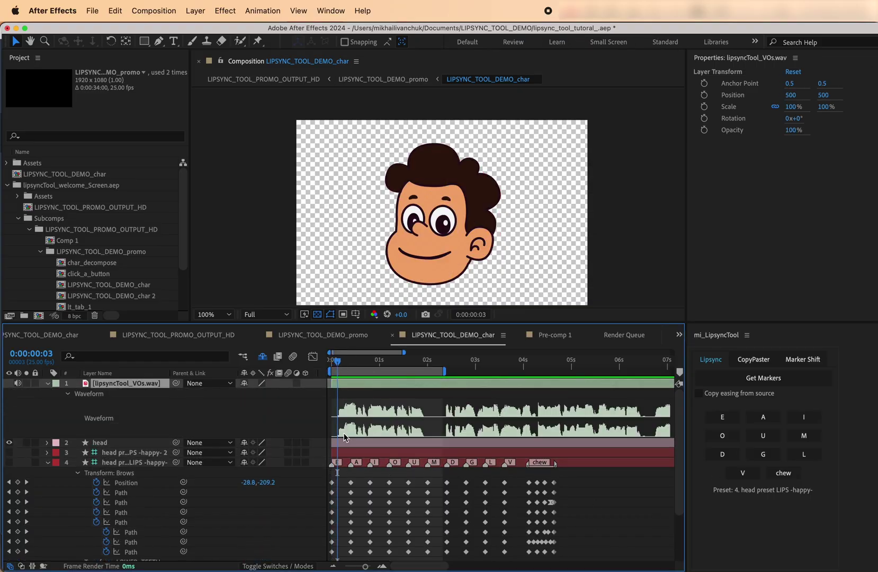
pyautogui.click(344, 439)
pyautogui.click(804, 435)
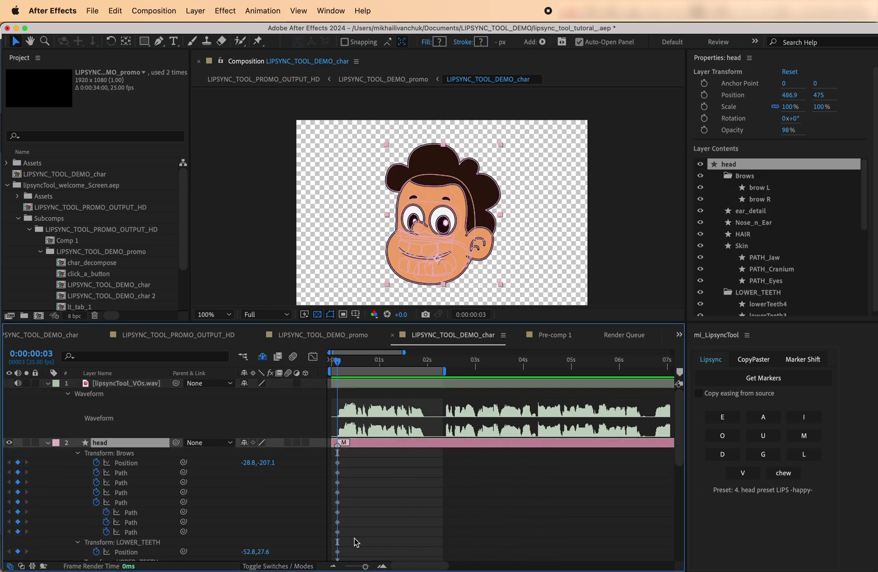
# Move the playhead to the preset's M marker at 0:00:02:00 and compare its keyframes with those on the head layer
pyautogui.scroll(-3, 356, 542)
pyautogui.scroll(2, 390, 471)
pyautogui.scroll(-9, 391, 472)
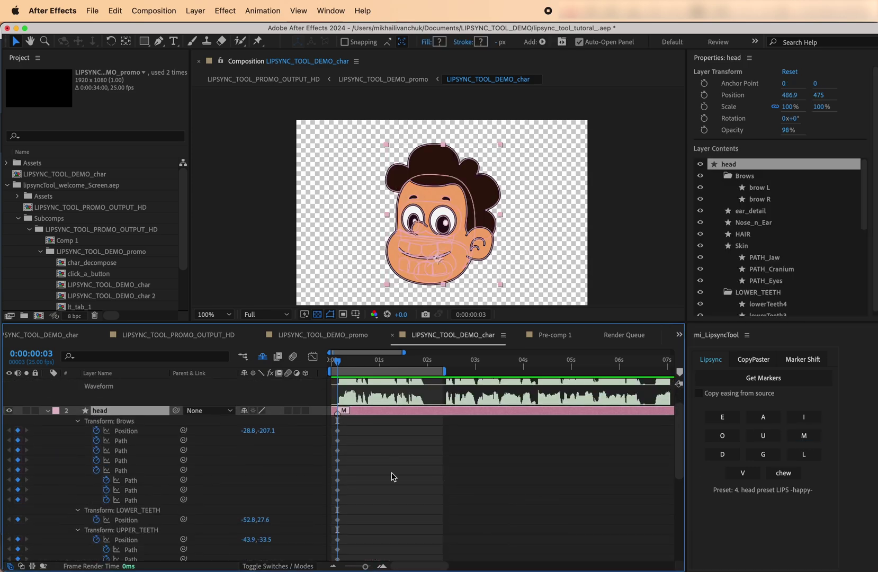
pyautogui.click(428, 363)
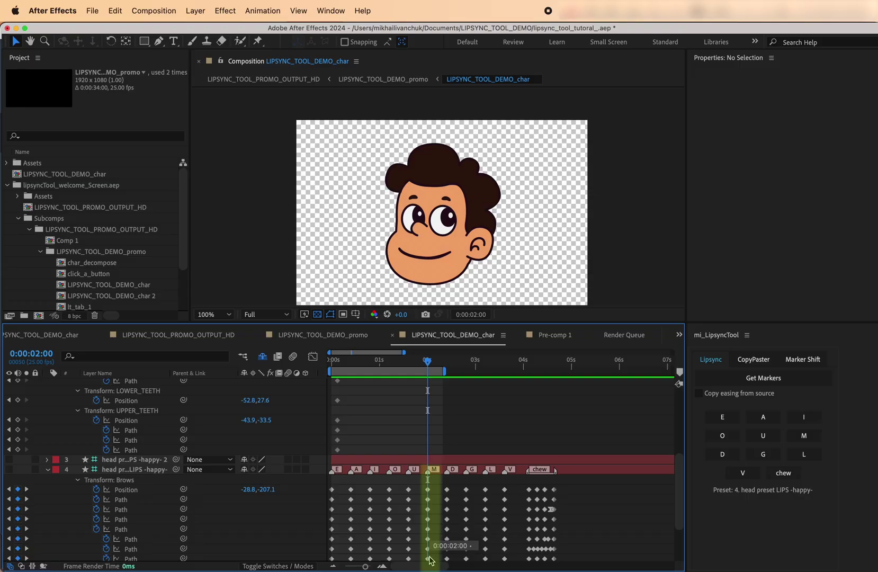
pyautogui.scroll(8, 427, 512)
# Following the waveform, apply the mouth shapes E, D, G, E, M and A to the head layer, placing the first E at 0:00:00:09
pyautogui.moveTo(337, 360); pyautogui.dragTo(341, 366)
pyautogui.click(722, 417)
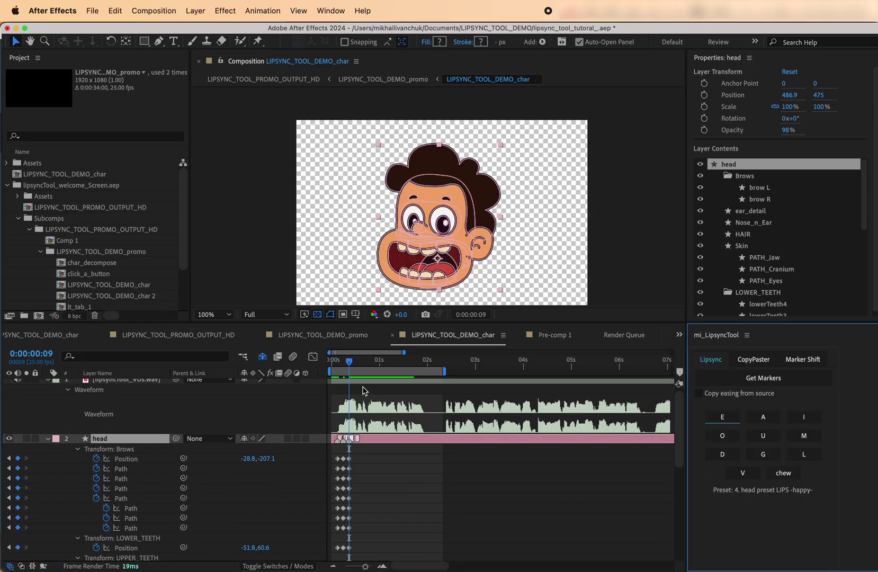
pyautogui.moveTo(349, 363); pyautogui.dragTo(407, 362)
pyautogui.click(721, 454)
pyautogui.click(752, 462)
pyautogui.click(722, 417)
pyautogui.click(803, 435)
pyautogui.click(766, 420)
# Continue the head layer's mouth shapes along the waveform of the first phrase, ending this stretch with L, I and M
pyautogui.click(383, 361)
pyautogui.click(722, 435)
pyautogui.click(387, 364)
pyautogui.click(721, 454)
pyautogui.click(803, 453)
pyautogui.click(392, 361)
pyautogui.click(803, 416)
pyautogui.click(397, 361)
pyautogui.click(803, 436)
# Apply further mouth shapes to the head layer, including I and D, and place U at 0:00:01:17
pyautogui.click(804, 419)
pyautogui.click(722, 417)
pyautogui.click(721, 453)
pyautogui.click(411, 364)
pyautogui.click(762, 436)
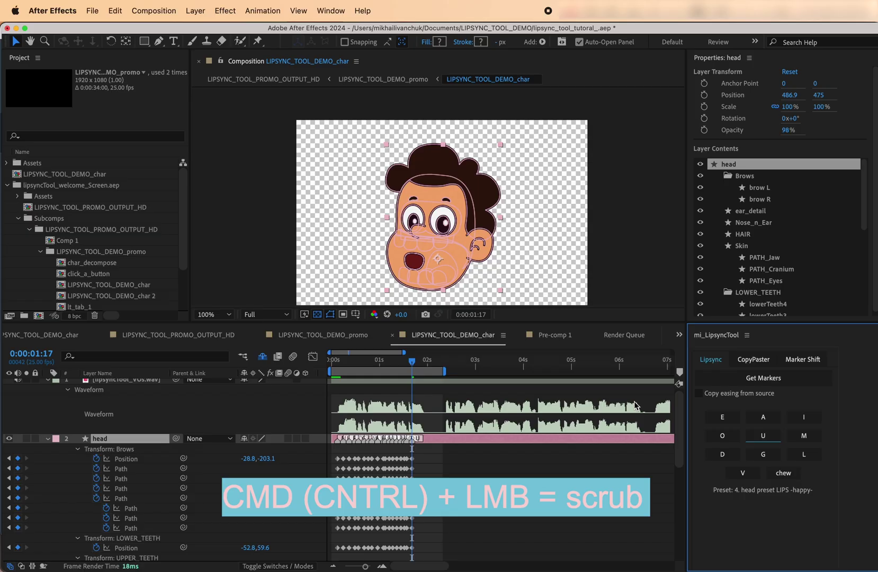
# Finish the first spoken phrase on the head layer with the L mouth shape and an E at 0:00:02:01
pyautogui.click(419, 367)
pyautogui.click(803, 454)
pyautogui.click(428, 364)
pyautogui.click(721, 417)
# Scrub through and play back the first phrase to check the head's lip-sync against the voice-over
pyautogui.click(337, 363)
pyautogui.moveTo(338, 365); pyautogui.dragTo(429, 381)
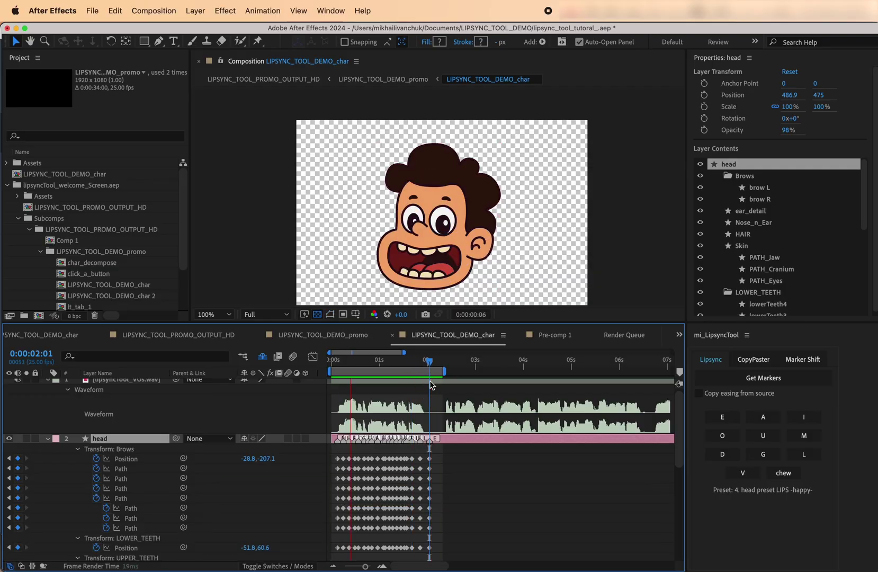
pyautogui.press('space')
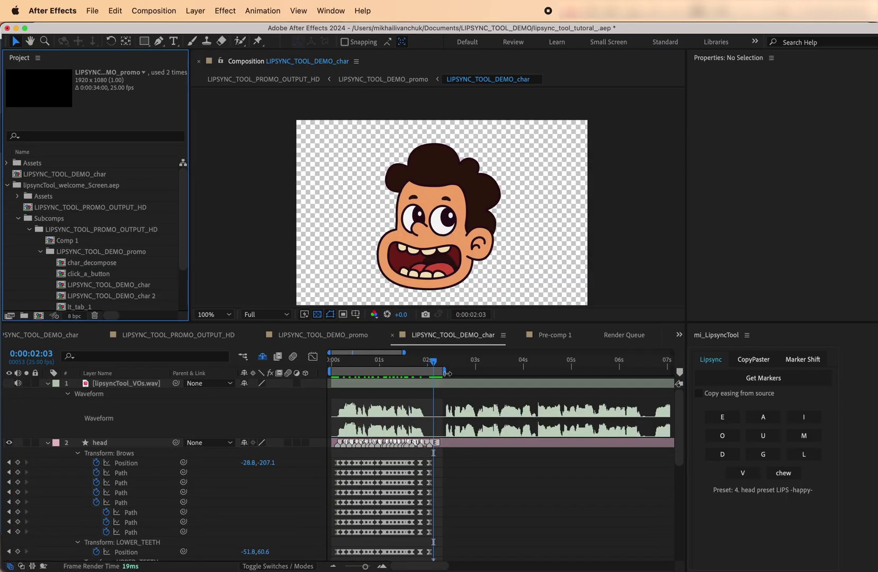
# Extend the work area end past 0:00:04:00 and enable Copy easing from source
pyautogui.moveTo(448, 372); pyautogui.dragTo(539, 372)
pyautogui.click(698, 393)
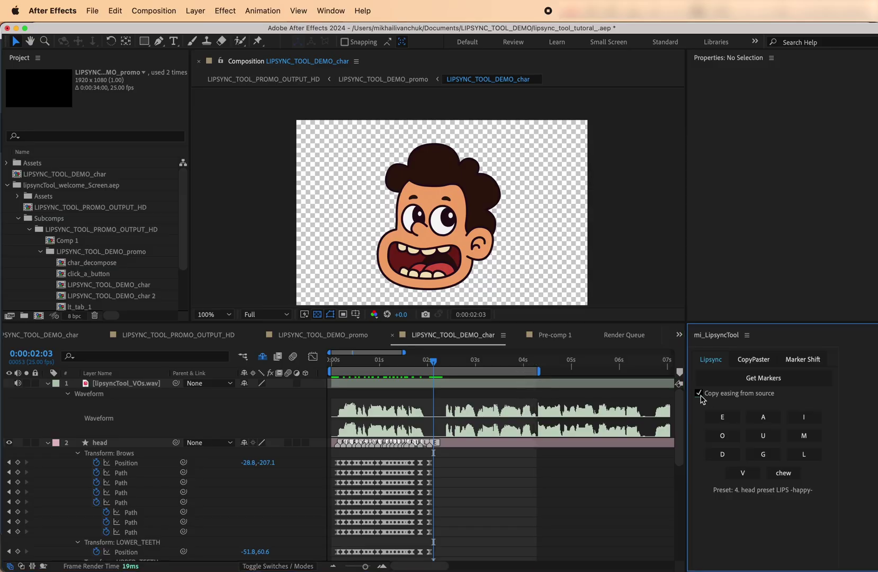
# Apply the O mouth shape at 0:00:02:10 and the U mouth shape at 0:00:02:15 to the head layer
pyautogui.click(446, 362)
pyautogui.click(461, 442)
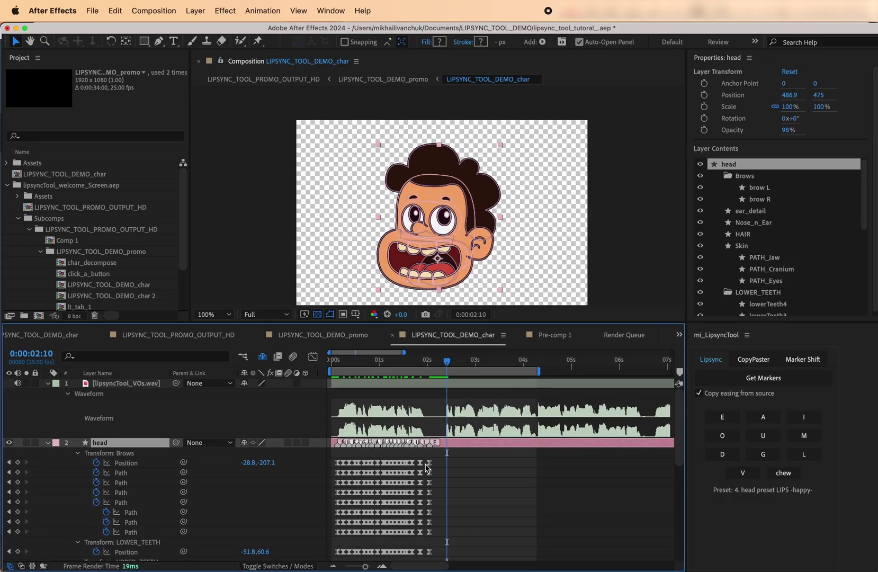
pyautogui.click(722, 435)
pyautogui.click(456, 362)
pyautogui.click(763, 435)
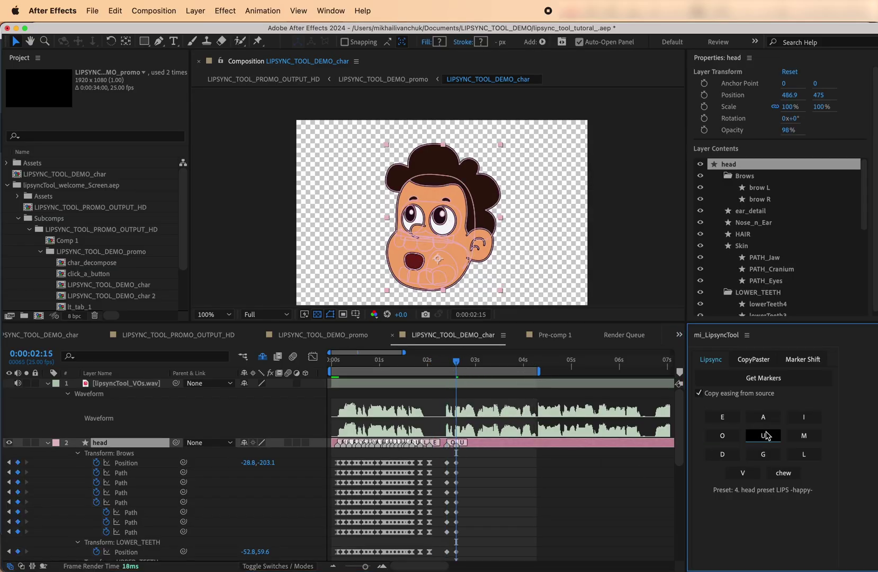
# Undo the O and U mouth shapes on the head layer and turn off Copy easing from source
pyautogui.press('super+z')
pyautogui.press('super+z')
pyautogui.click(699, 393)
# Apply the mouth shapes E at 0:00:02:10, U shortly after it, and M at 0:00:02:22 to the head layer
pyautogui.click(722, 417)
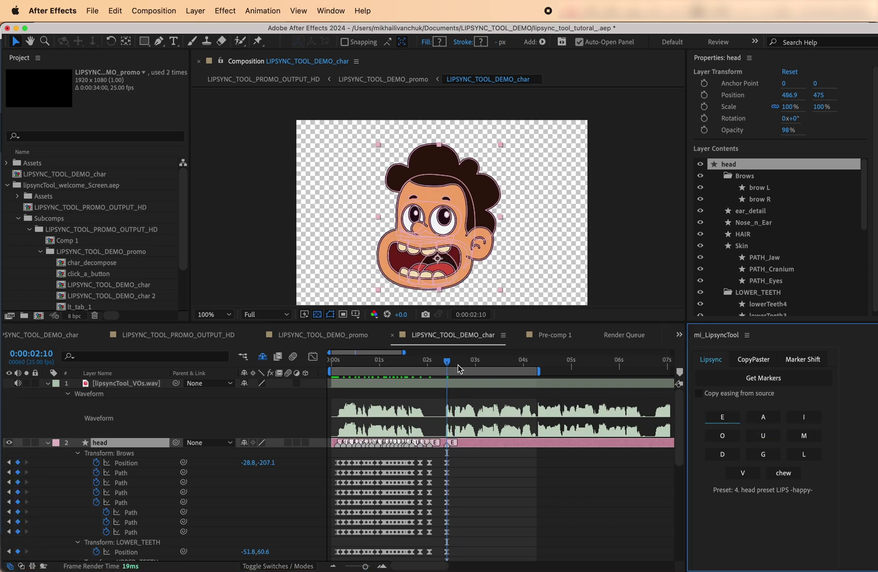
pyautogui.click(763, 435)
pyautogui.click(470, 365)
pyautogui.click(799, 436)
# Convert all of the head layer's M keyframes at 0:00:02:22 to hold keyframes
pyautogui.scroll(-3, 478, 472)
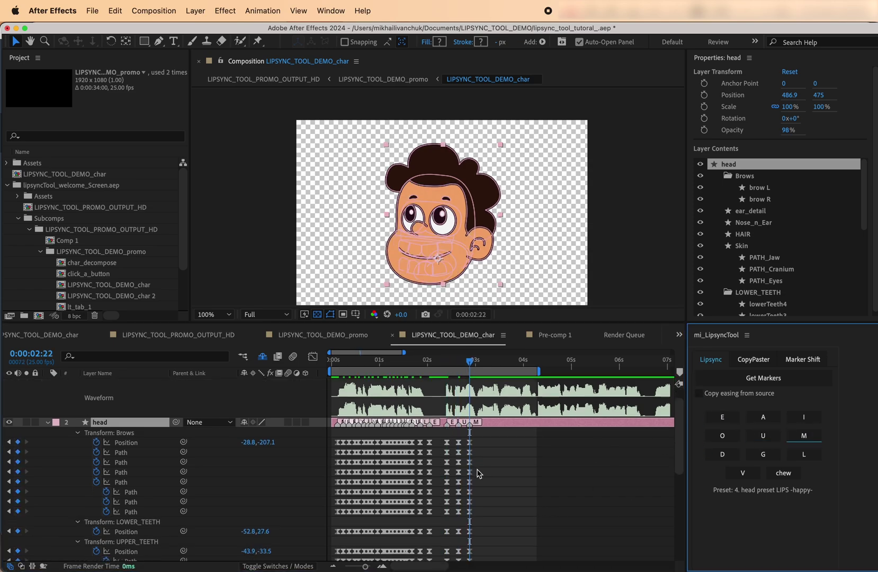
pyautogui.moveTo(464, 549); pyautogui.dragTo(453, 397)
pyautogui.rightClick(458, 403)
pyautogui.click(498, 509)
# Apply the E mouth shape at 0:00:03:03 to the head layer, followed by A and I at later frames
pyautogui.click(469, 364)
pyautogui.click(722, 416)
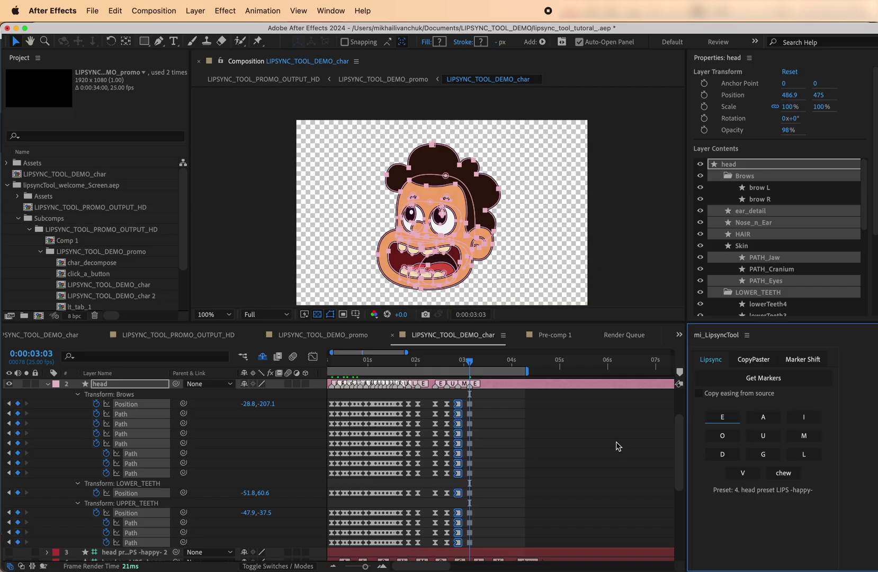
pyautogui.click(481, 364)
pyautogui.click(763, 418)
pyautogui.click(493, 364)
pyautogui.click(798, 418)
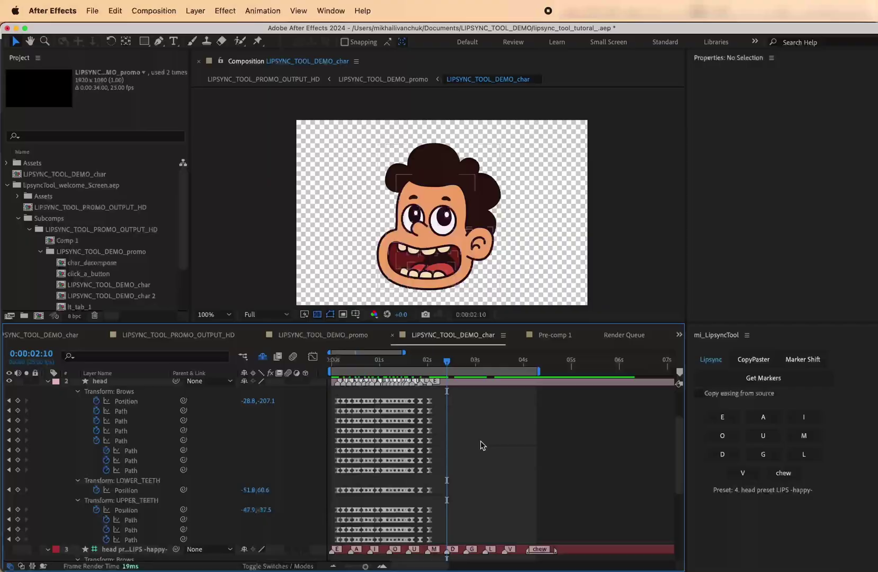
# In the CopyPaster, set the head preset LIPS -happy- layer as the preset layer
pyautogui.click(754, 360)
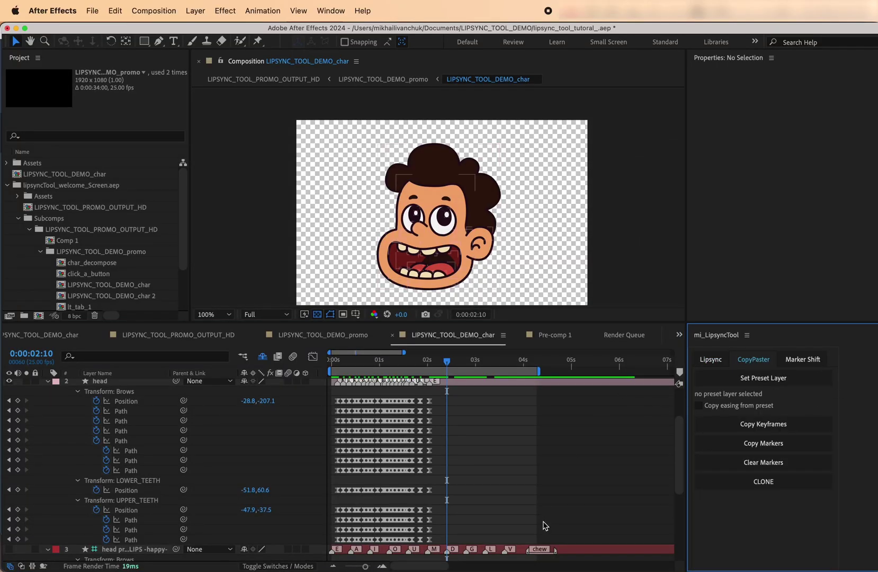
pyautogui.click(566, 550)
pyautogui.click(739, 379)
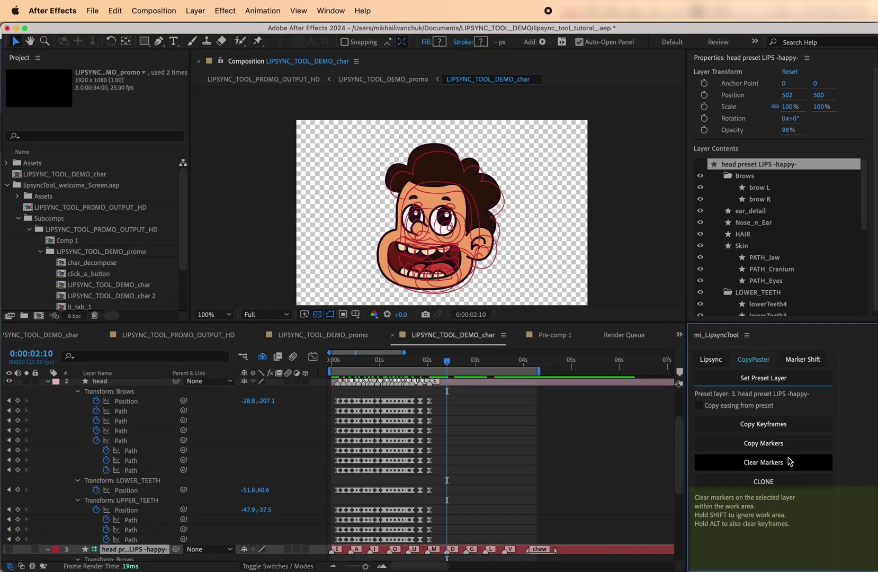
# Delete all keyframes from the head layer while keeping its phoneme markers
pyautogui.moveTo(526, 542); pyautogui.dragTo(291, 406)
pyautogui.press('Delete')
pyautogui.click(578, 551)
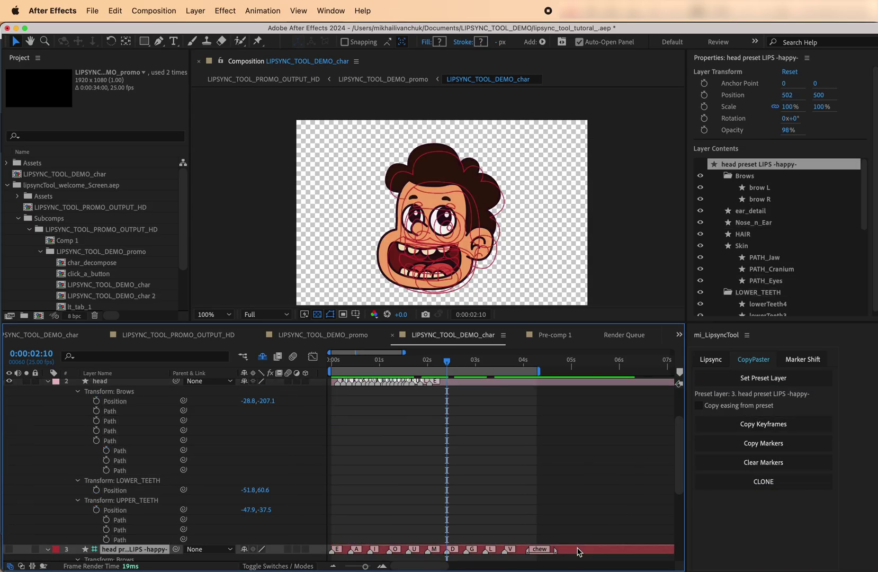
# Extend the work area to the end of the preset's chew marker and copy the preset keyframes onto the head layer's markers
pyautogui.moveTo(539, 372); pyautogui.dragTo(558, 372)
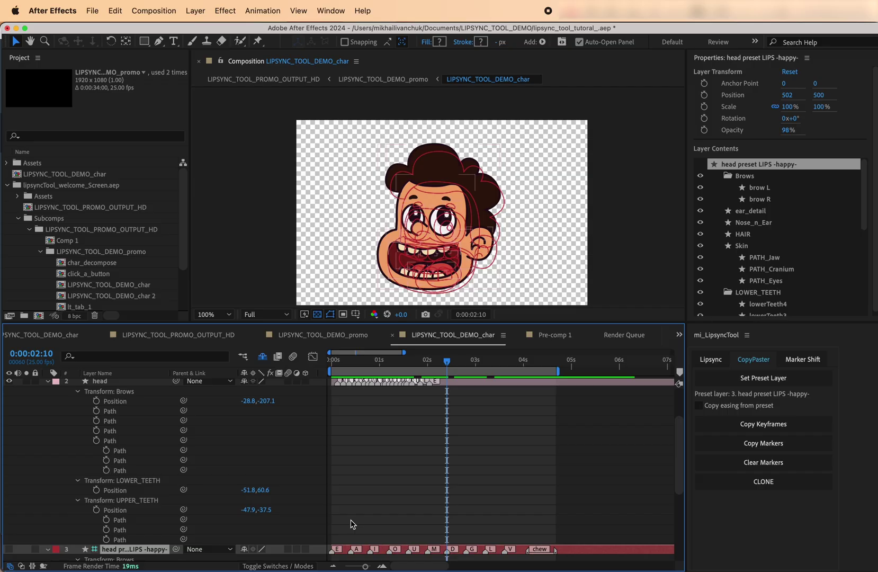
pyautogui.scroll(2, 159, 471)
pyautogui.click(739, 426)
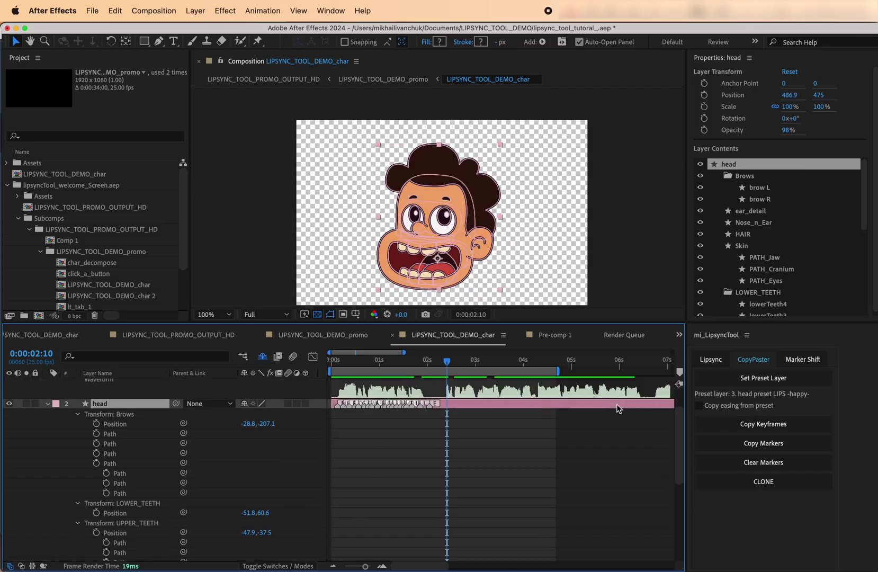
pyautogui.click(739, 426)
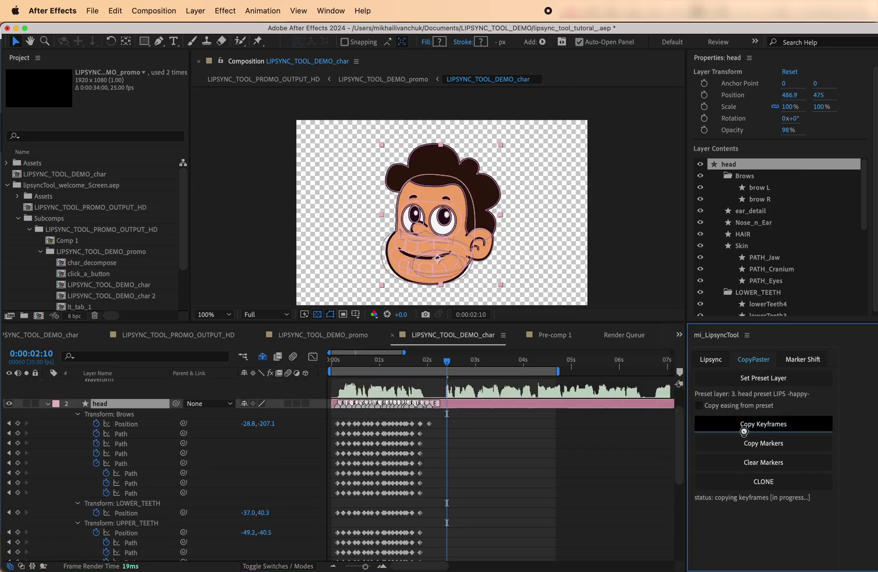
pyautogui.scroll(-4, 477, 483)
pyautogui.scroll(3, 477, 483)
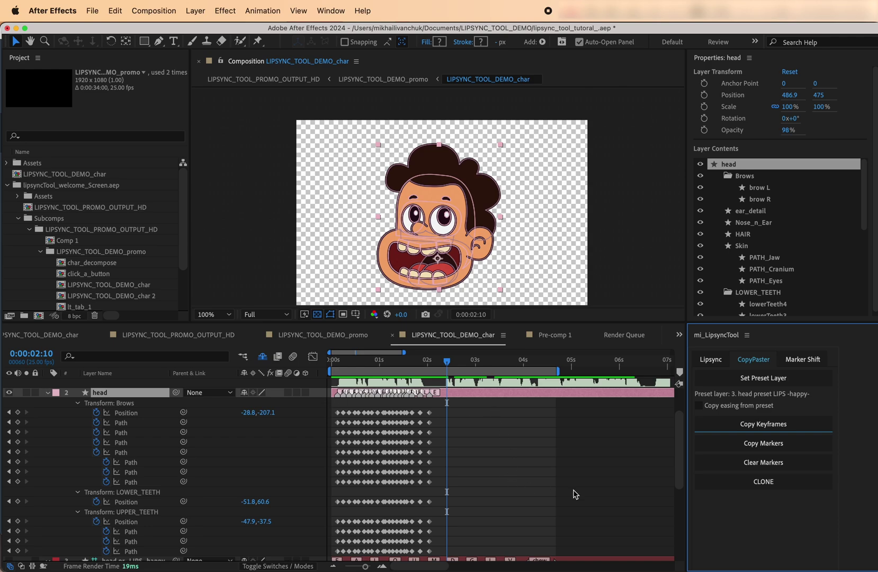
# Set the work area to run from 0:00:02:05 to 0:00:04:00
pyautogui.click(437, 362)
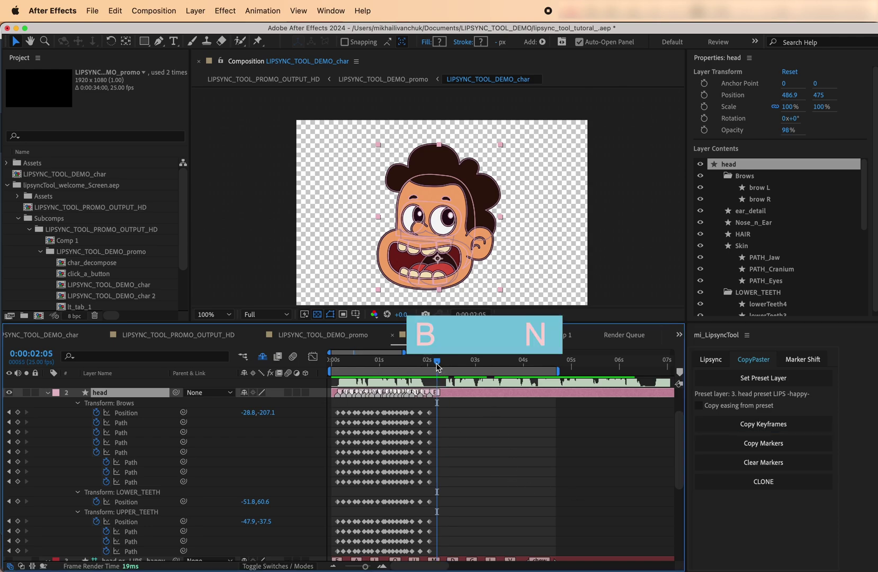
pyautogui.press('b')
pyautogui.click(522, 365)
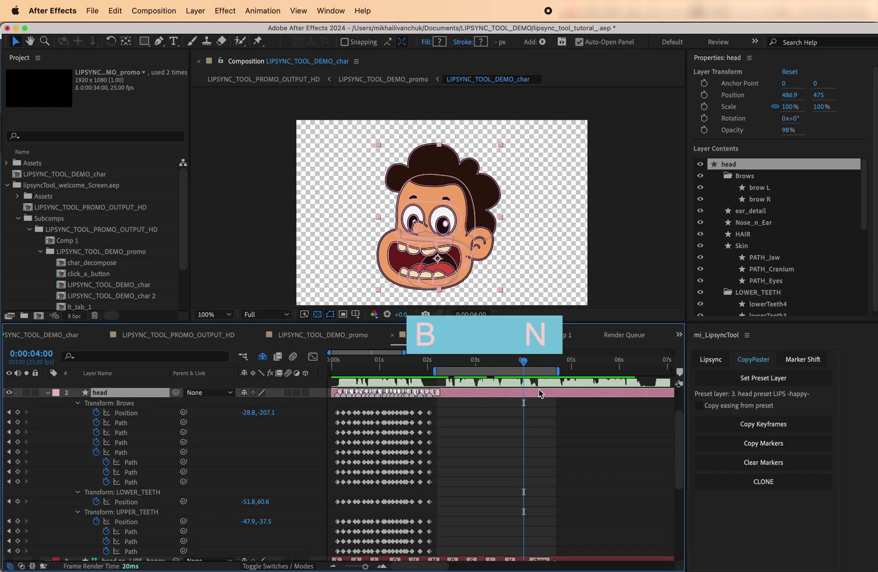
pyautogui.press('n')
# Copy the preset keyframes onto the head layer's markers in the second spoken phrase
pyautogui.scroll(-2, 534, 428)
pyautogui.hscroll(1, 534, 428)
pyautogui.scroll(4, 534, 428)
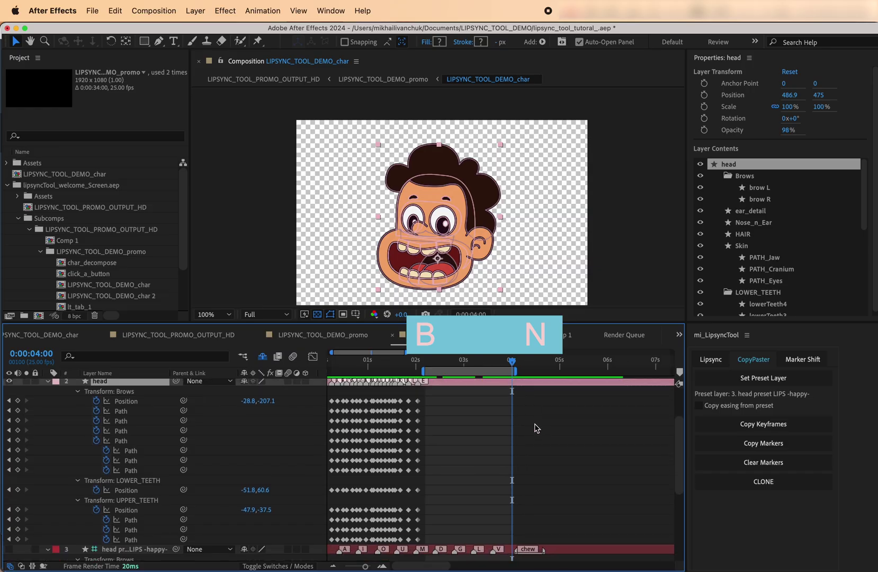
pyautogui.scroll(2, 535, 424)
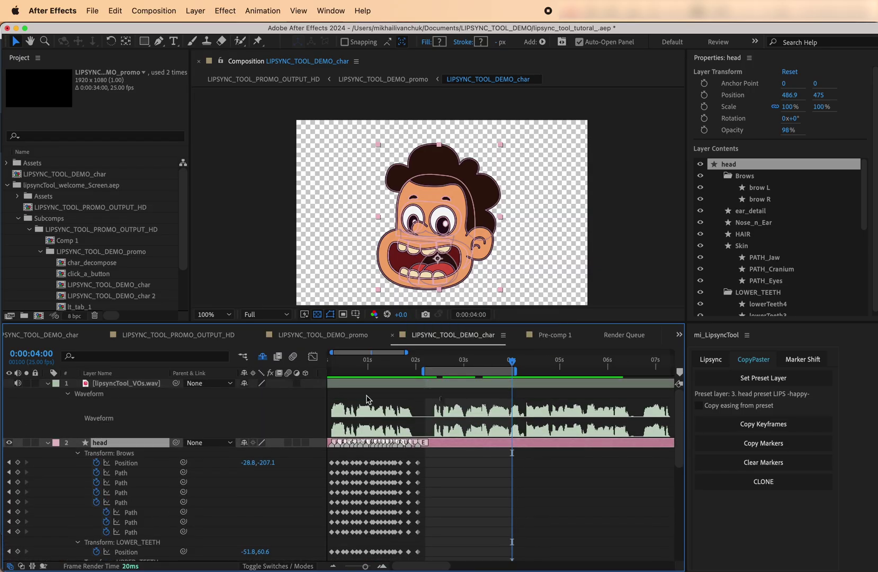
pyautogui.click(763, 424)
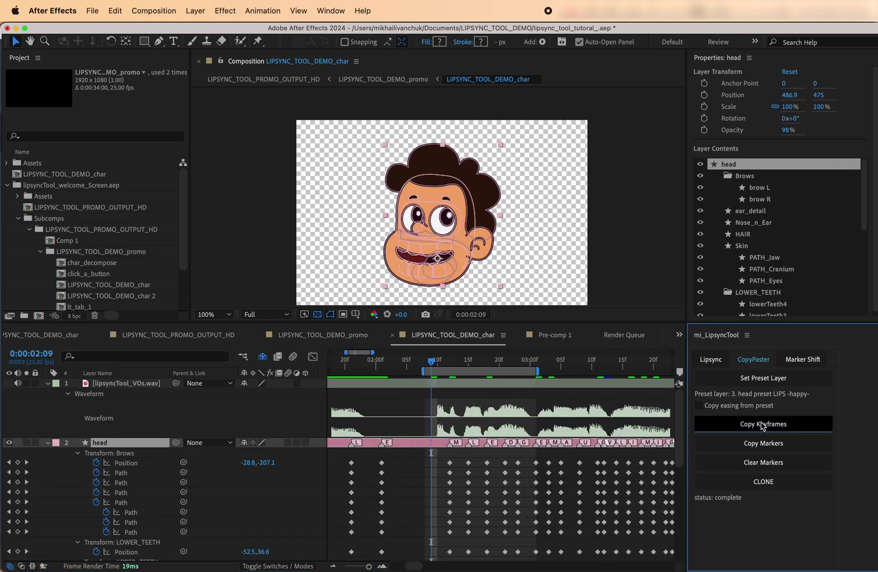
pyautogui.hscroll(3, 628, 433)
pyautogui.hscroll(-2, 628, 433)
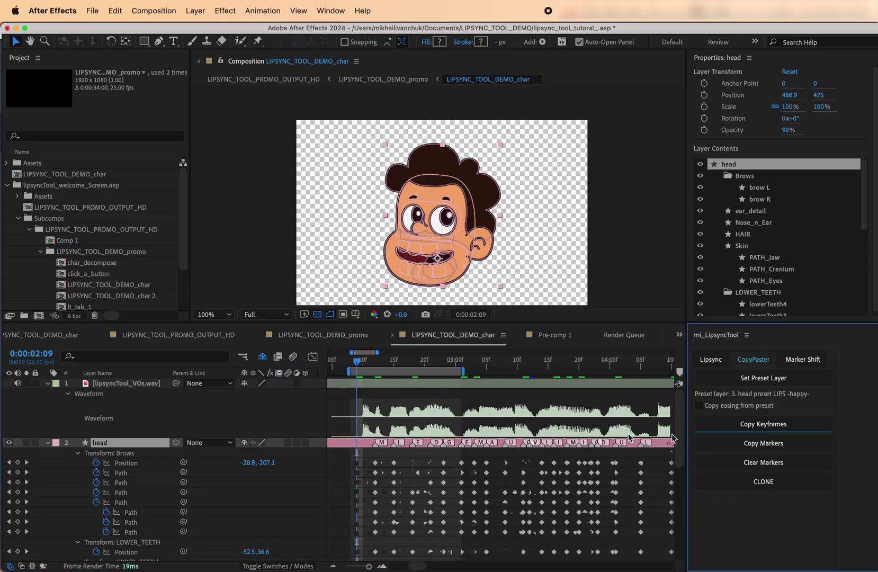
# Enable Copy easing from preset and select the E to V keyframes on the head preset LIPS -happy- layer for easing
pyautogui.scroll(-3, 629, 434)
pyautogui.click(699, 405)
pyautogui.scroll(-6, 672, 444)
pyautogui.moveTo(607, 446); pyautogui.dragTo(326, 567)
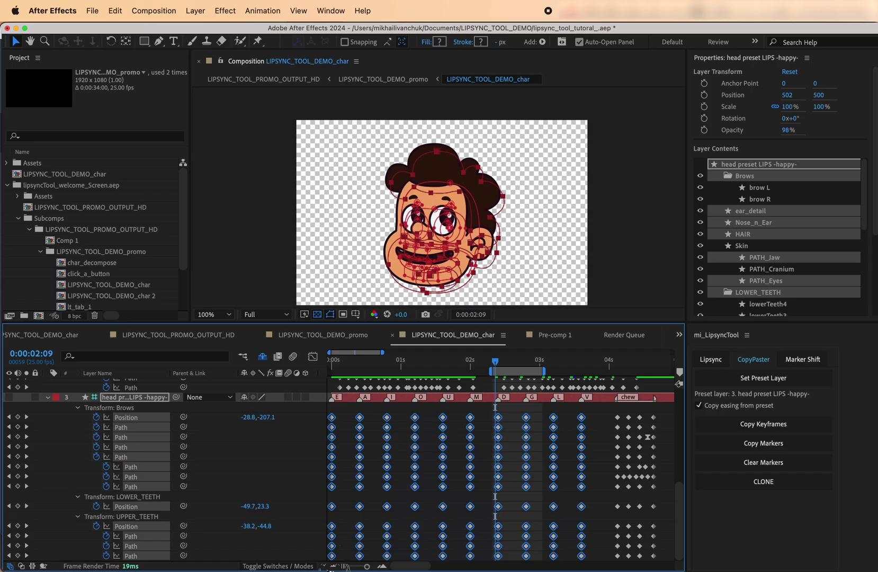
# Extend the work area over the whole second phrase and copy the preset keyframes with their easing onto the head layer
pyautogui.scroll(5, 438, 516)
pyautogui.scroll(3, 438, 516)
pyautogui.moveTo(544, 371); pyautogui.dragTo(643, 370)
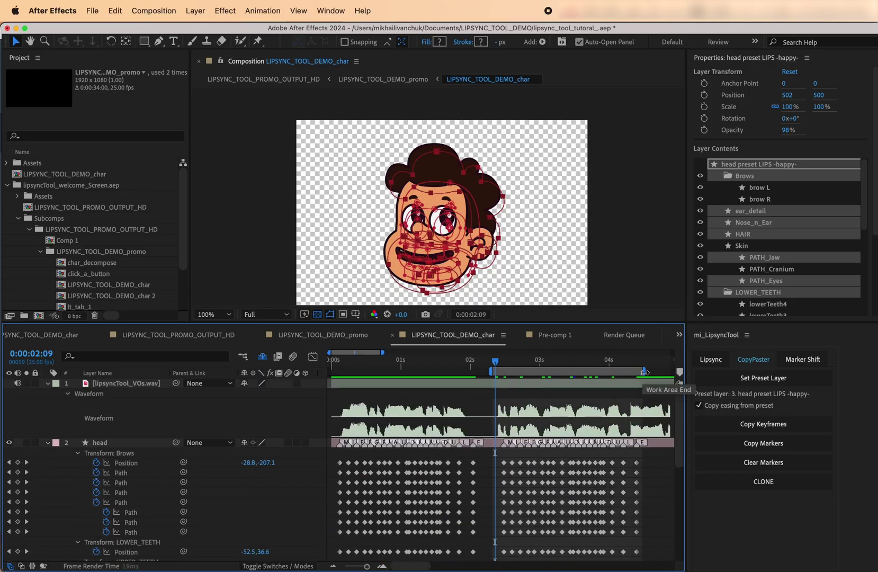
pyautogui.click(501, 442)
pyautogui.click(763, 424)
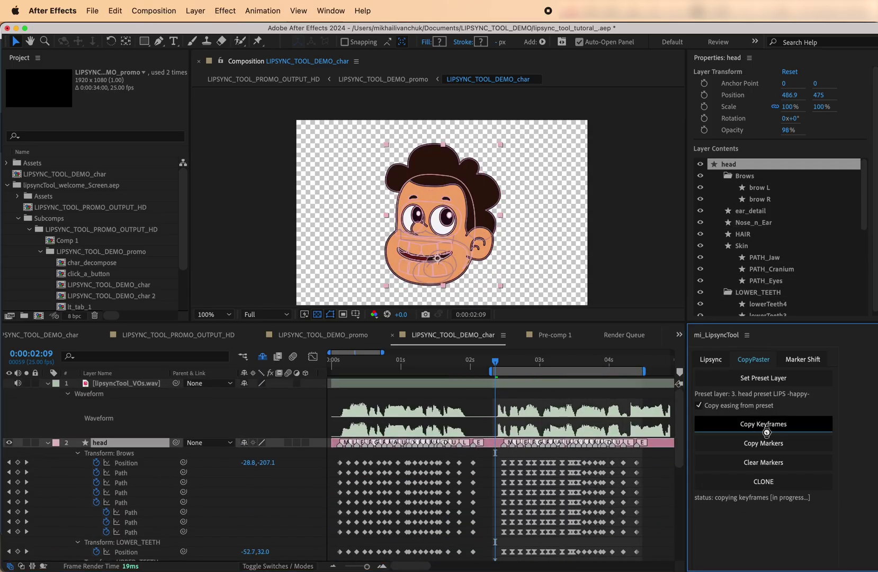
pyautogui.click(763, 425)
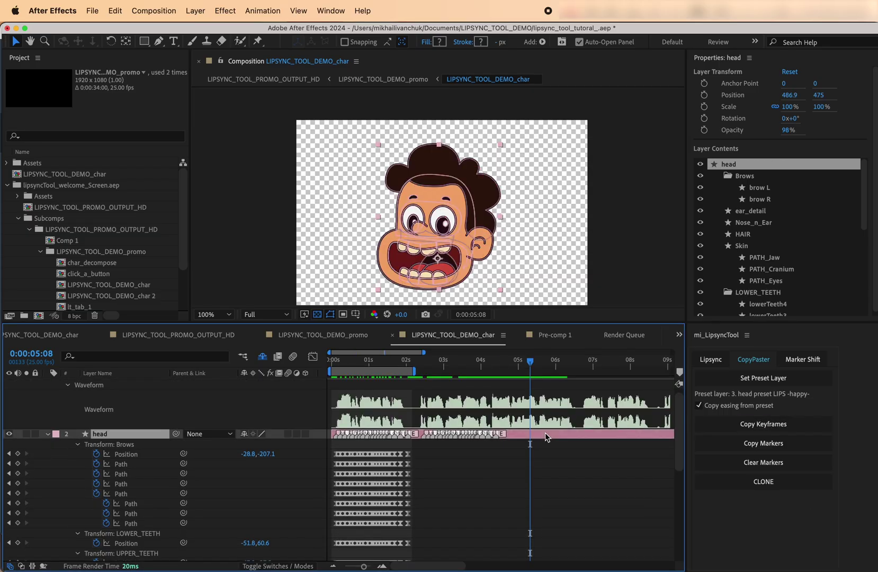
# Copy the preset's E, A, I, O, U and M markers onto the head layer at 0:00:05:08
pyautogui.click(736, 443)
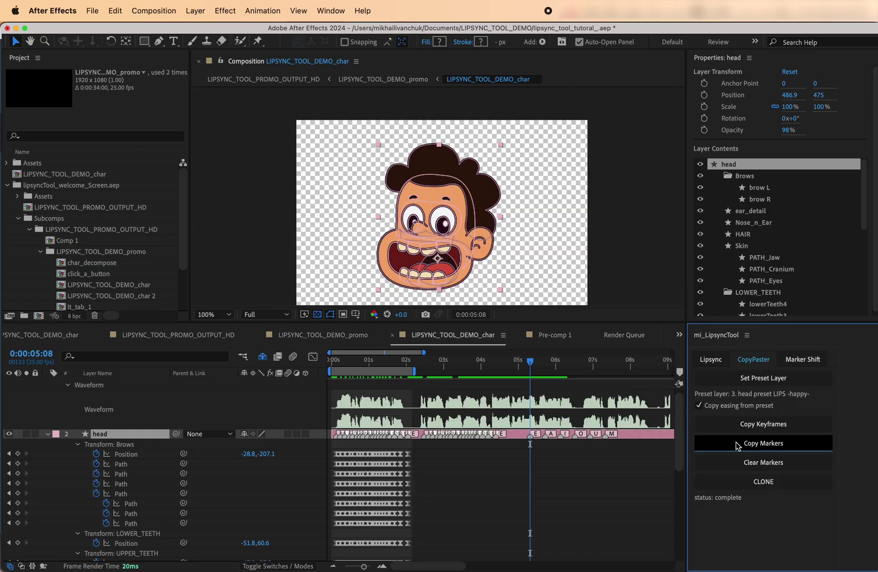
pyautogui.click(735, 443)
pyautogui.moveTo(530, 362); pyautogui.dragTo(527, 362)
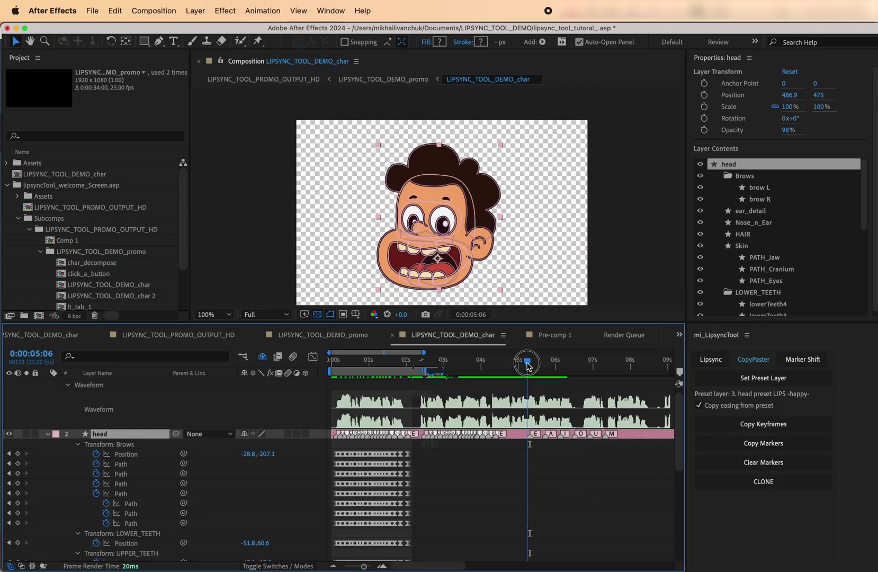
# Shift the work area over the preset's later markers and copy D, G, L and V onto the head layer at 0:00:07:18
pyautogui.moveTo(401, 371); pyautogui.dragTo(472, 373)
pyautogui.click(619, 362)
pyautogui.scroll(-5, 508, 505)
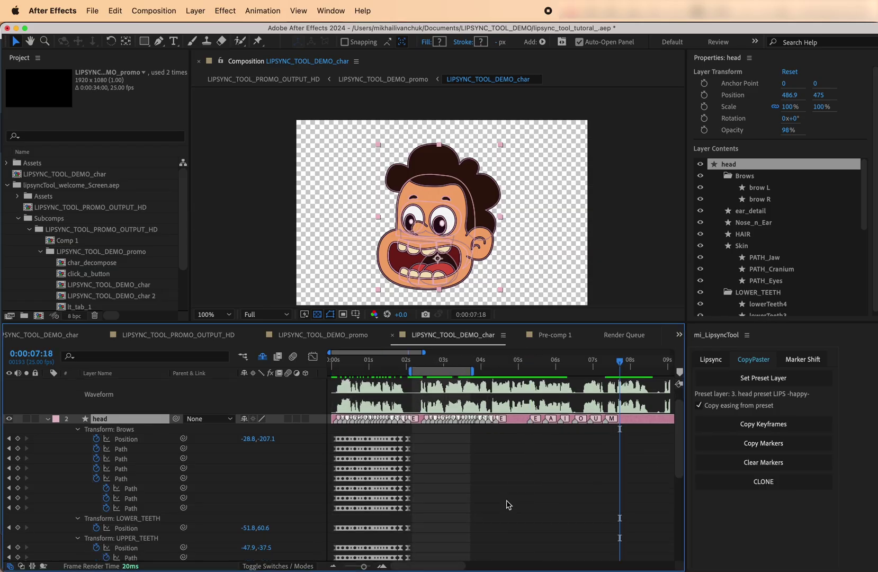
pyautogui.scroll(5, 520, 439)
pyautogui.click(746, 443)
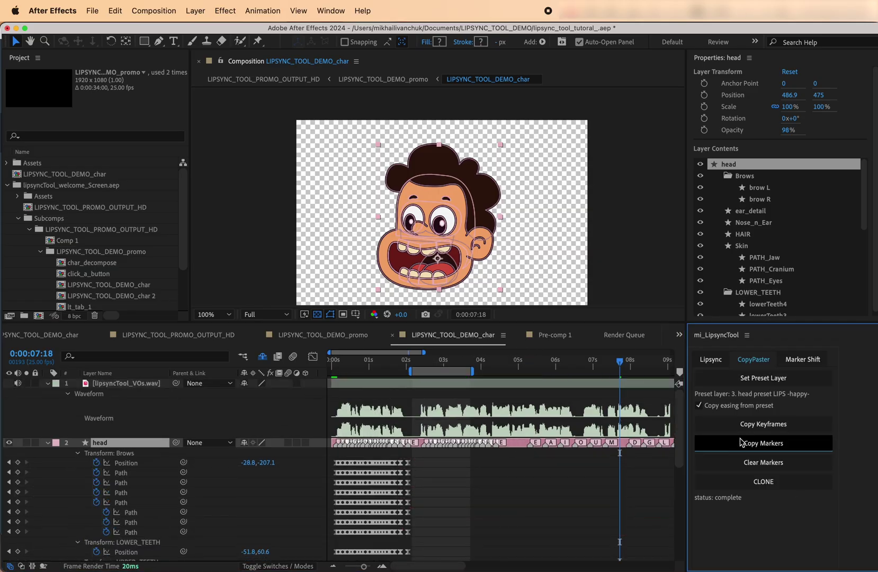
# Copy the preset's full marker set, from E to V plus chew, onto the head layer at 0:00:10:00
pyautogui.hscroll(5, 633, 465)
pyautogui.click(603, 370)
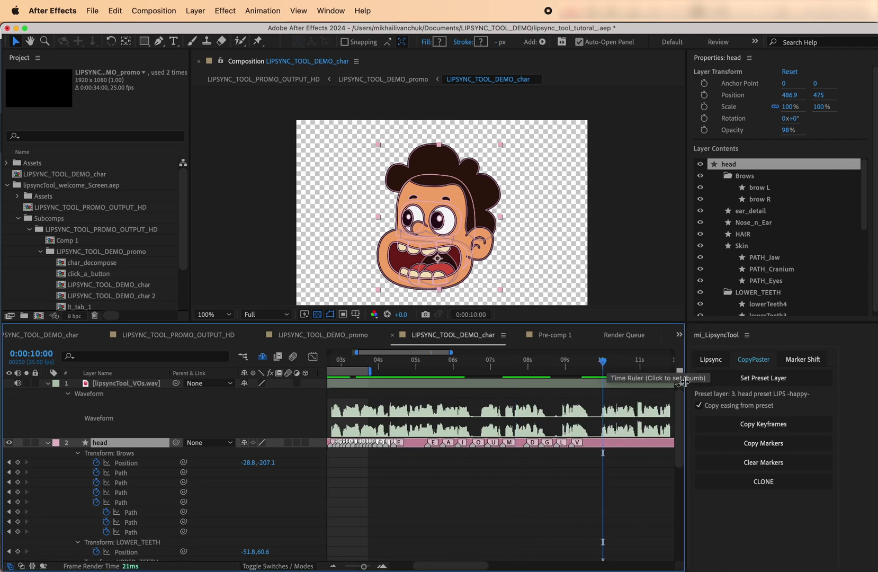
pyautogui.click(775, 448)
pyautogui.hscroll(8, 652, 484)
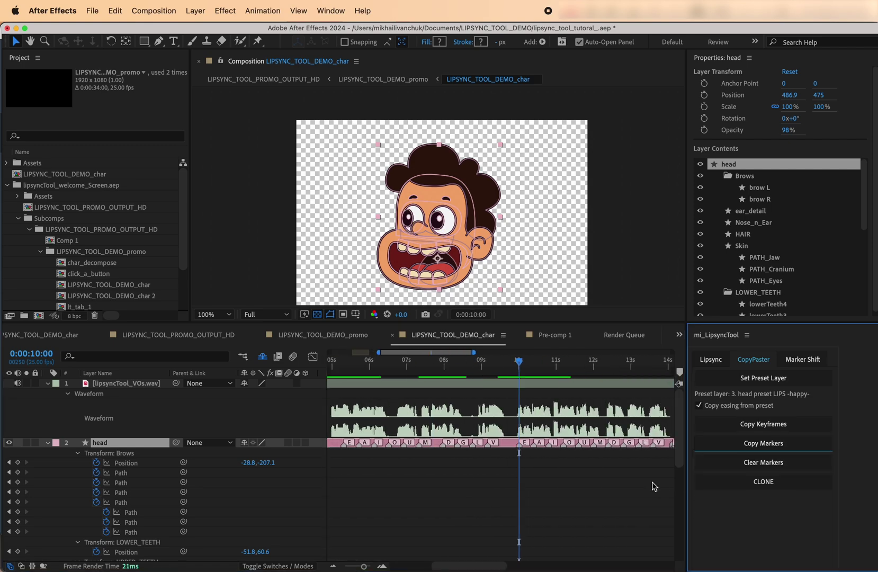
pyautogui.scroll(-10, 489, 499)
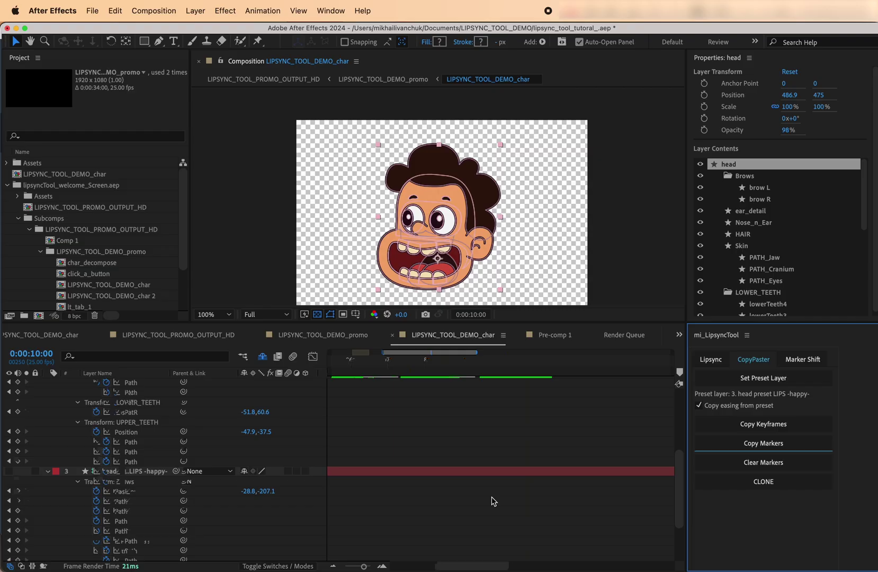
# Extend the work area from about 2 s to about 15 s and clear the head layer's markers within it
pyautogui.hscroll(-12, 344, 410)
pyautogui.scroll(10, 523, 452)
pyautogui.moveTo(471, 371); pyautogui.dragTo(655, 369)
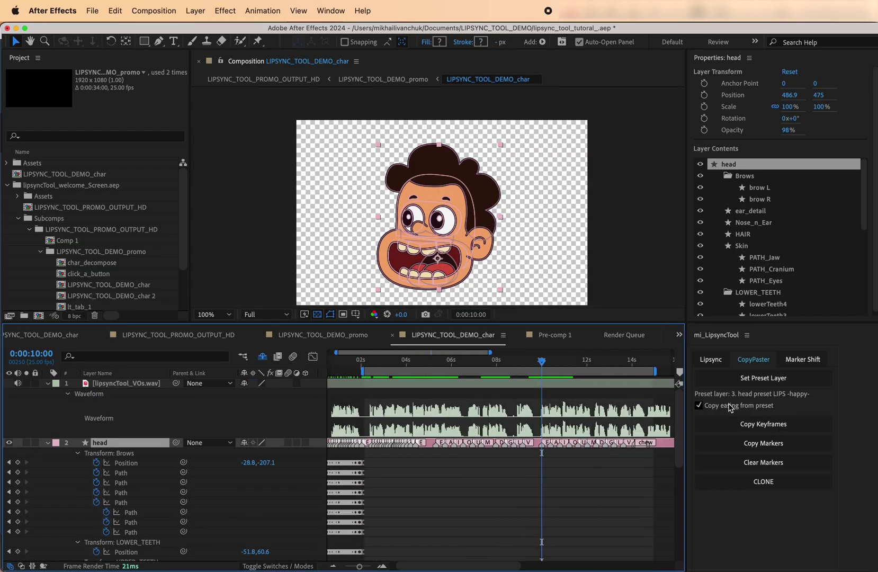
pyautogui.click(773, 462)
# Limit the work area to about the first second and clear the head layer's markers
pyautogui.moveTo(520, 372); pyautogui.dragTo(445, 377)
pyautogui.moveTo(624, 371); pyautogui.dragTo(353, 378)
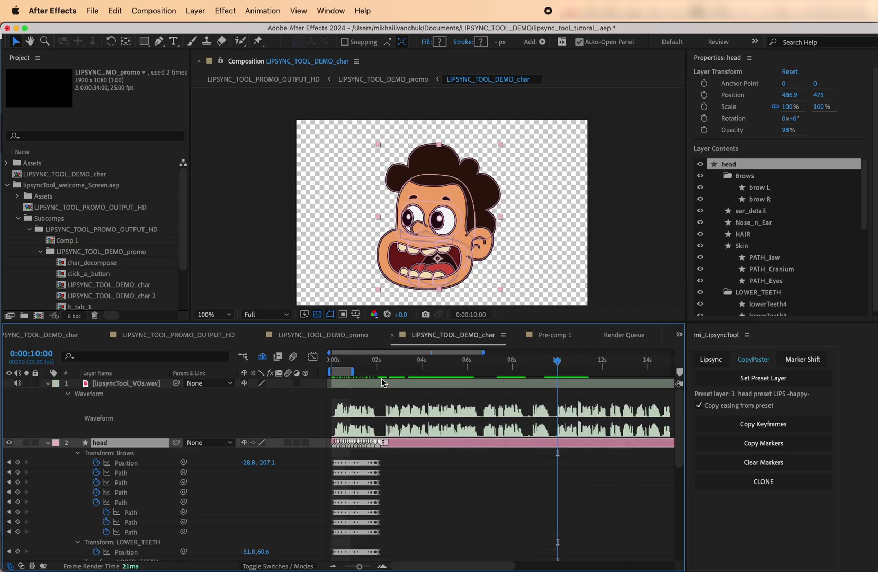
pyautogui.click(768, 462)
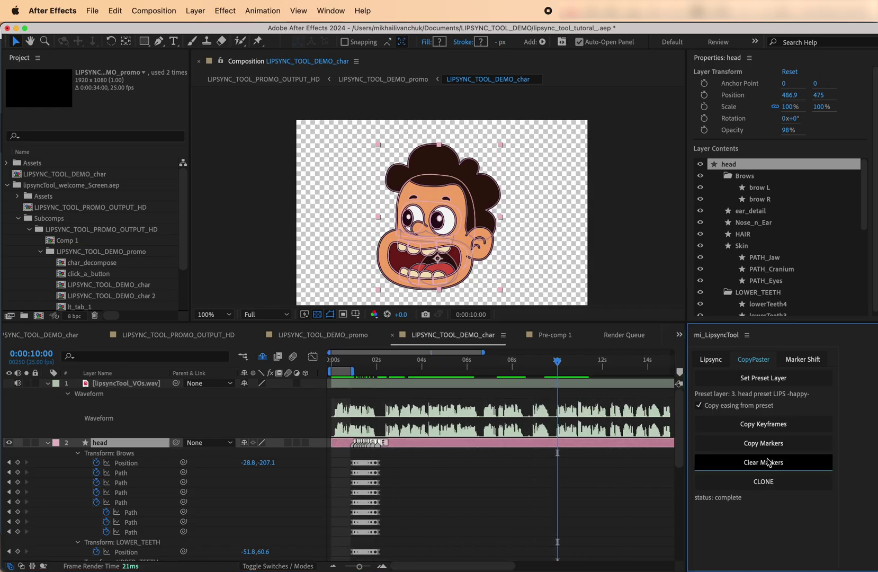
pyautogui.click(771, 464)
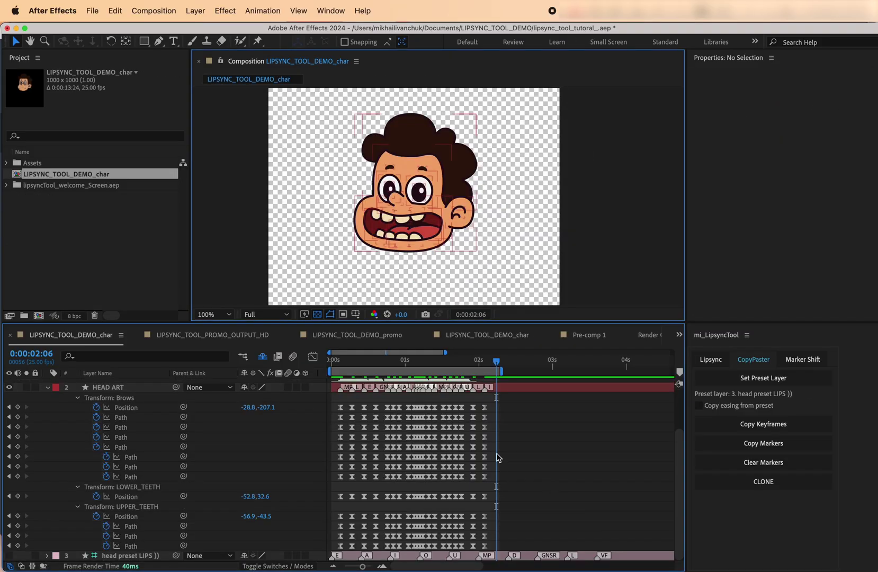
# Set HEAD ART as the preset layer and clone its keyframes and markers at 0:00:02:10
pyautogui.click(506, 390)
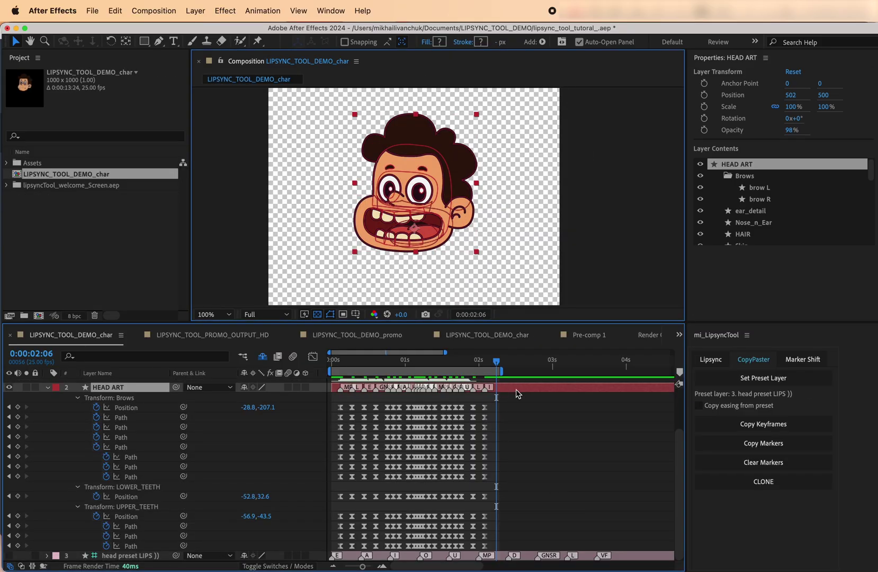
pyautogui.click(730, 383)
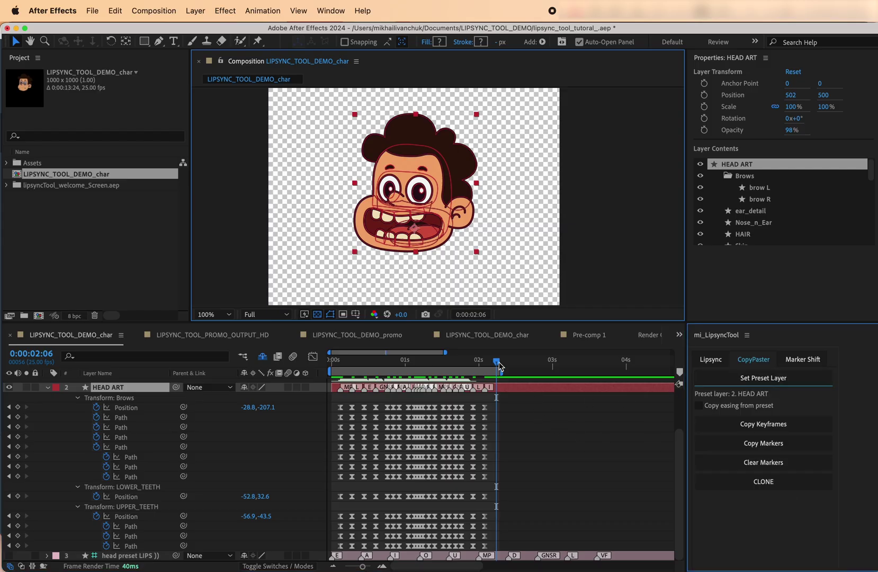
pyautogui.moveTo(498, 365)
pyautogui.mouseDown()
pyautogui.moveTo(507, 364)
pyautogui.moveTo(492, 373)
pyautogui.moveTo(510, 369)
pyautogui.mouseUp()
pyautogui.click(726, 481)
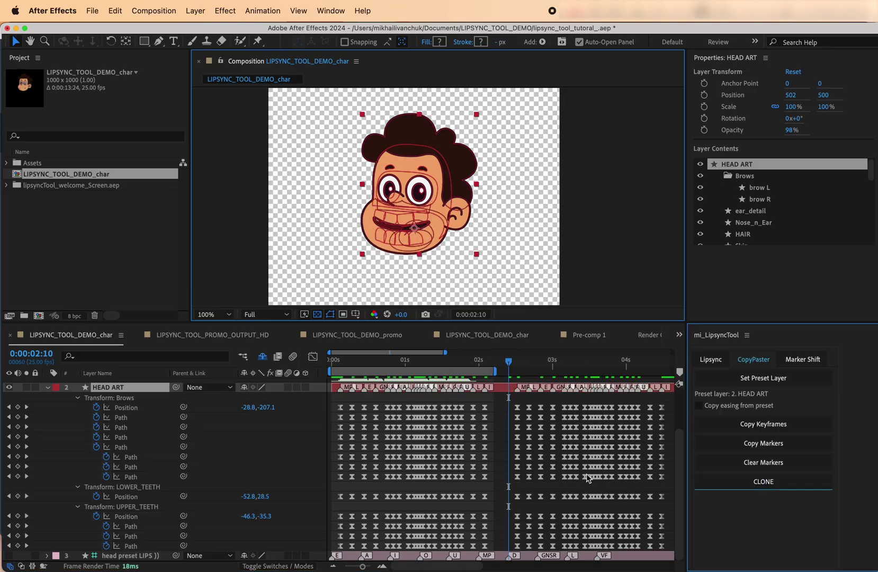
# Clone both of HEAD ART's animated phrases, with keyframes and markers, at 0:00:04:17
pyautogui.hscroll(5, 587, 477)
pyautogui.scroll(-5, 369, 559)
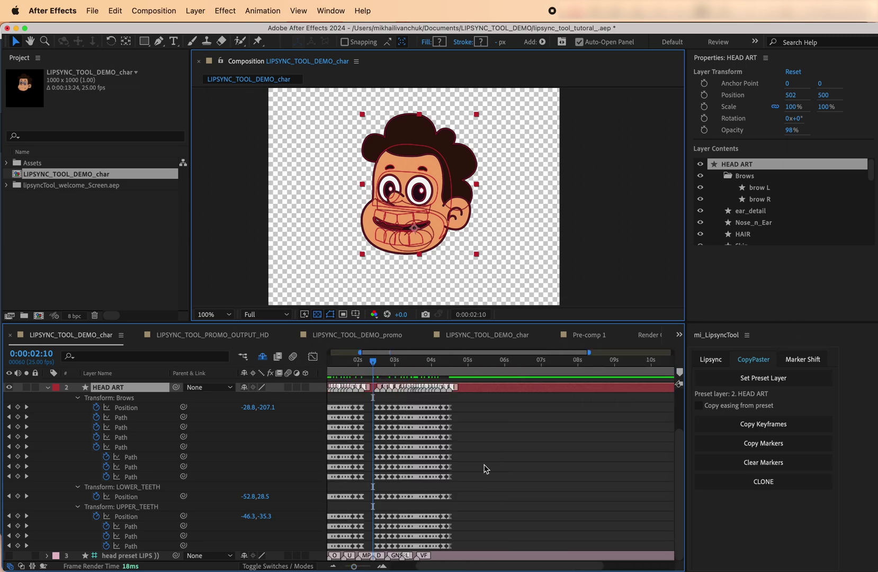
pyautogui.click(501, 362)
pyautogui.moveTo(502, 362); pyautogui.dragTo(502, 363)
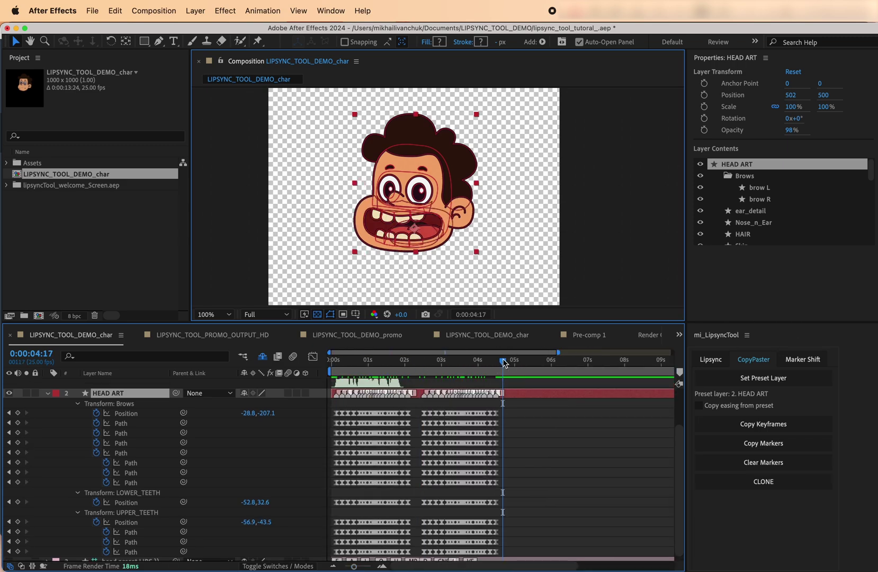
pyautogui.click(751, 483)
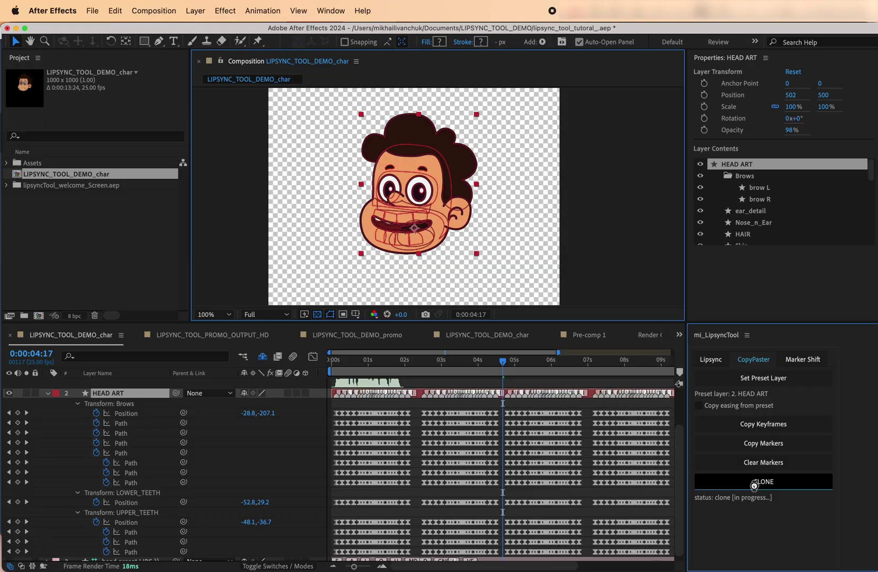
pyautogui.hscroll(5, 600, 483)
pyautogui.hscroll(3, 599, 482)
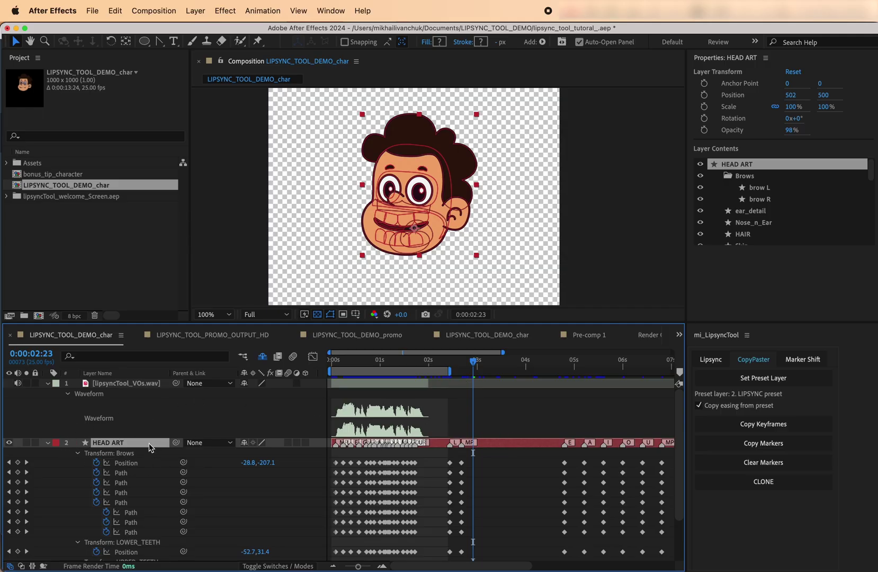
# Copy the HEAD ART layer from LIPSYNC_TOOL_DEMO_char and paste it into the bonus_tip_character composition
pyautogui.click(115, 10)
pyautogui.click(126, 89)
pyautogui.doubleClick(72, 175)
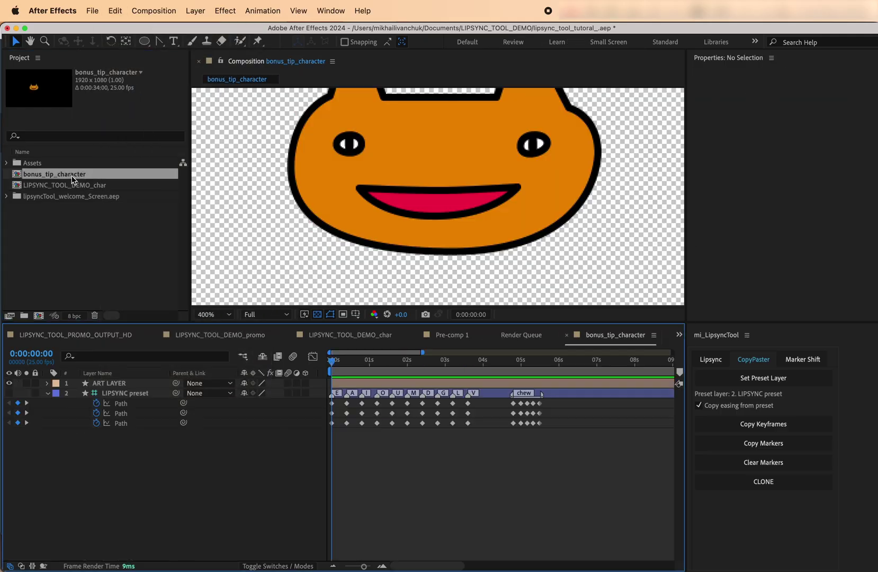
pyautogui.click(114, 11)
pyautogui.click(121, 141)
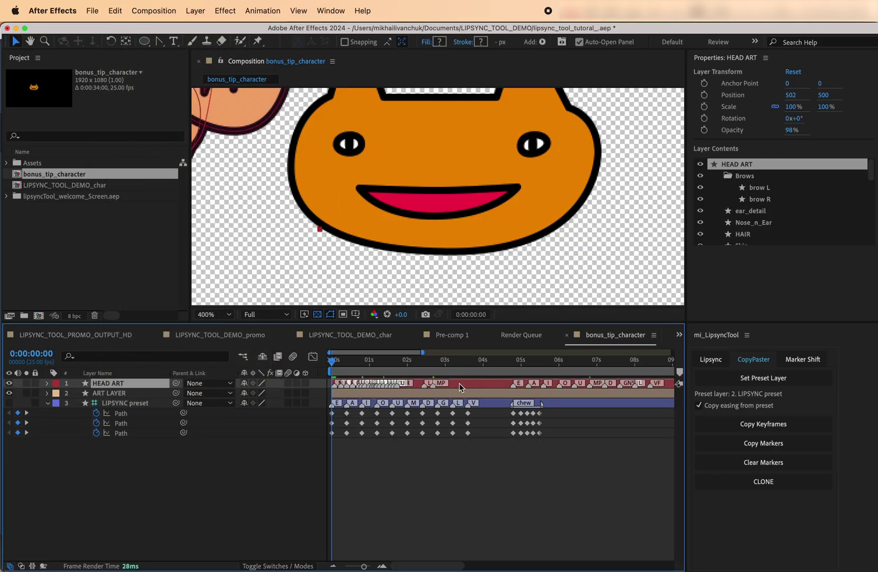
# Set the pasted HEAD ART as the preset layer and copy its markers onto ART LAYER at the start
pyautogui.click(752, 378)
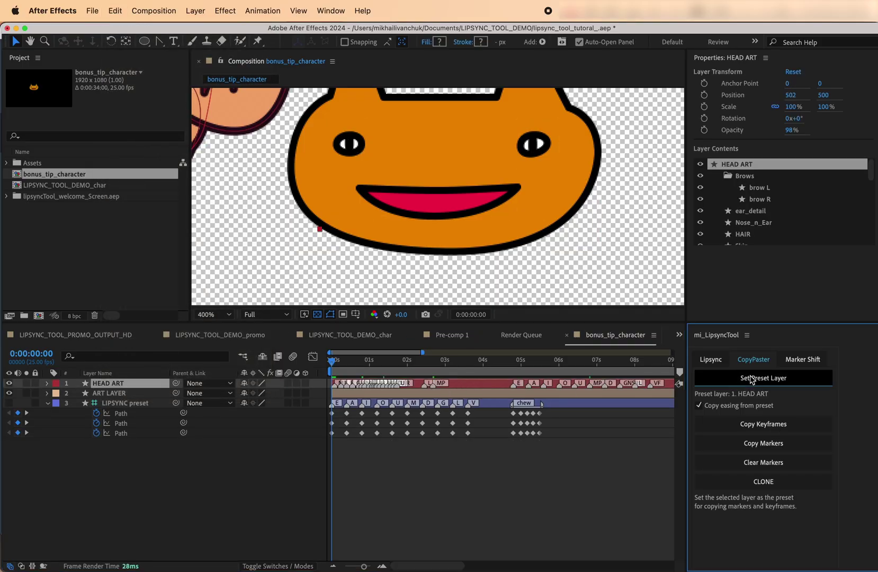
pyautogui.click(492, 393)
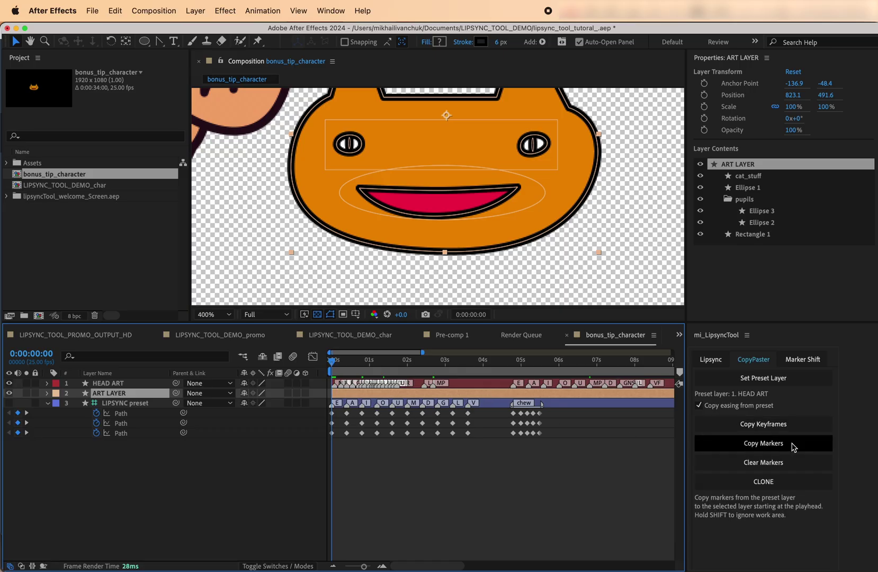
pyautogui.click(742, 448)
# Delete the pasted HEAD ART layer and collapse ART LAYER's properties after checking them
pyautogui.click(494, 383)
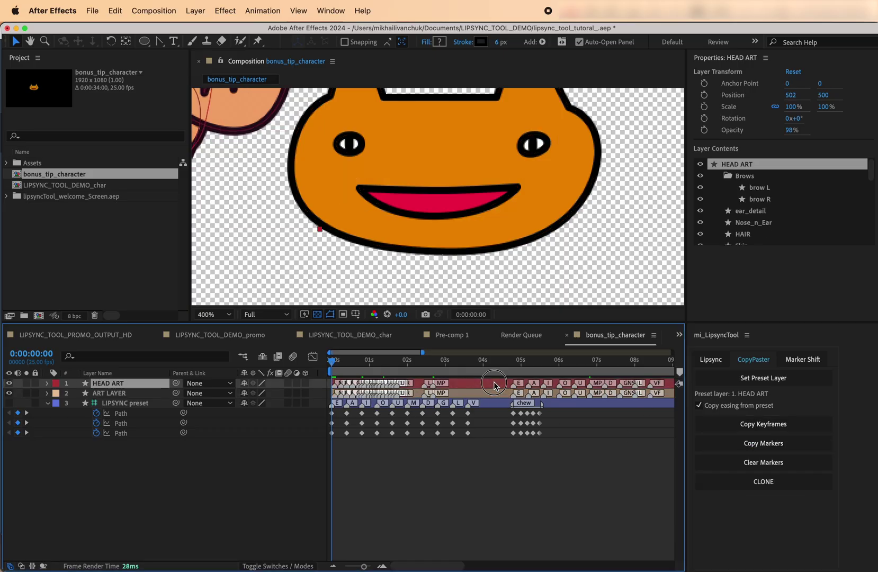
pyautogui.press('Delete')
pyautogui.click(495, 384)
pyautogui.press('u')
pyautogui.press('u')
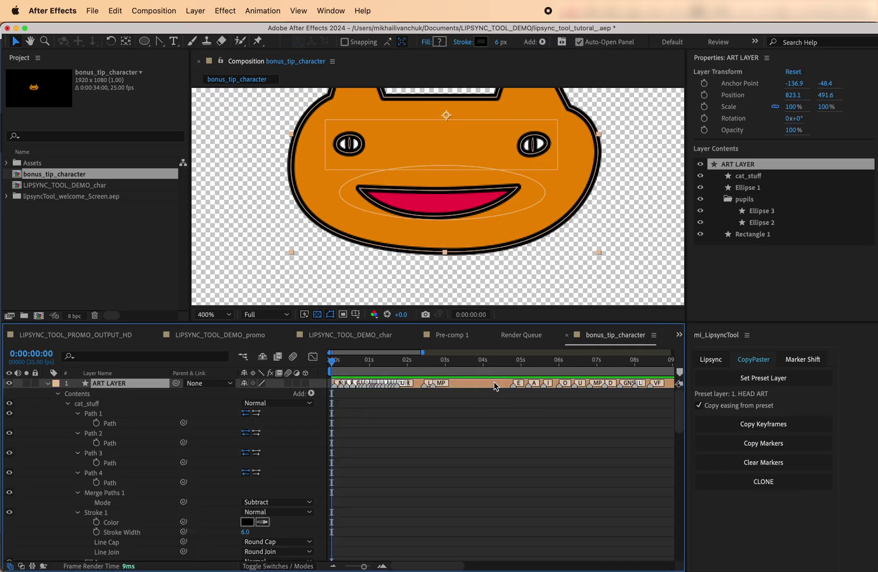
pyautogui.press('u')
# Set LIPSYNC preset as the preset layer, copy its keyframes onto ART LAYER and preview the cat's lip-sync
pyautogui.click(575, 396)
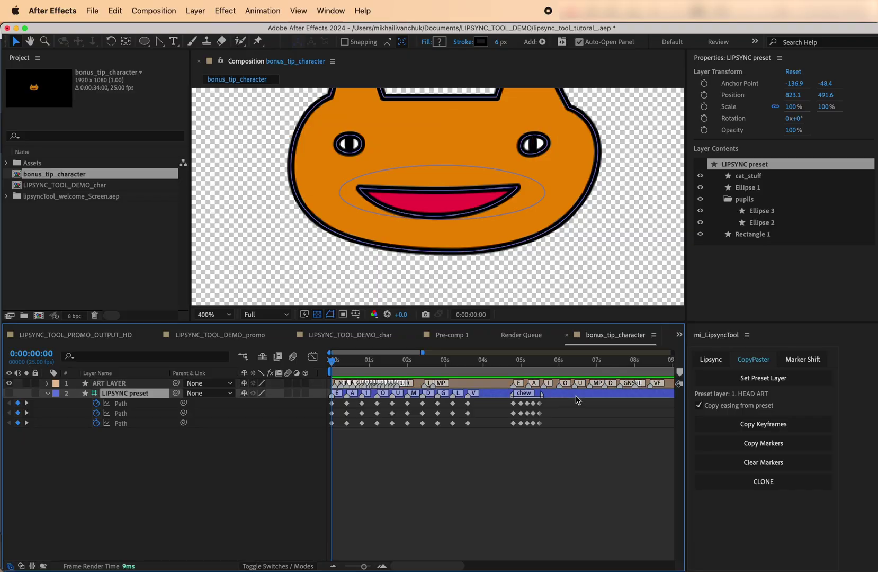
pyautogui.click(712, 379)
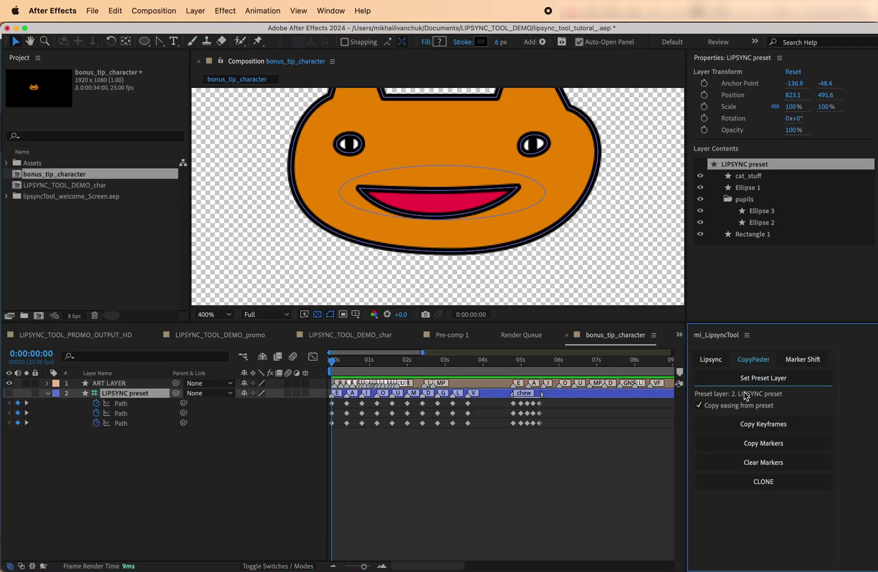
pyautogui.click(476, 383)
pyautogui.click(735, 425)
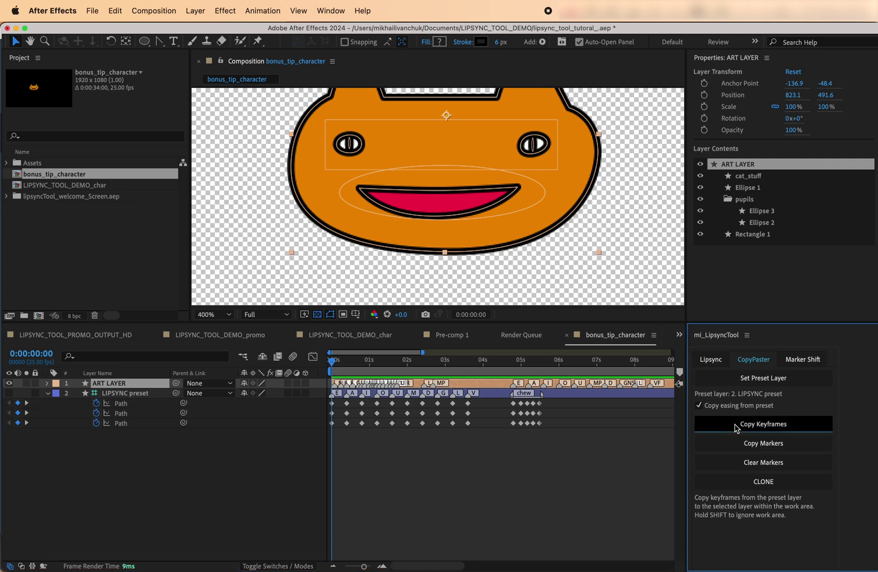
pyautogui.press('space')
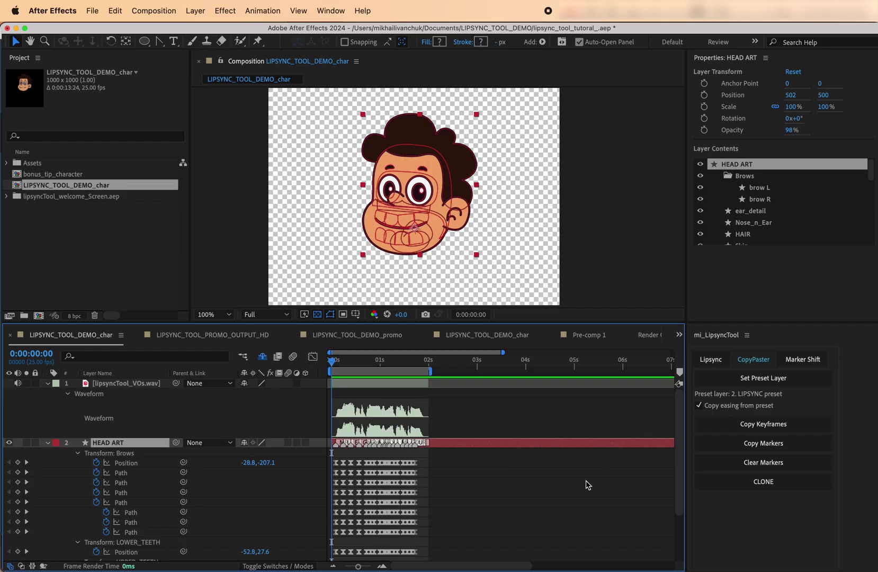
# In LIPSYNC_TOOL_DEMO_char, reveal the keyframes of head preset LIPS (( and set it as the preset layer
pyautogui.moveTo(332, 365)
pyautogui.mouseDown()
pyautogui.moveTo(418, 365)
pyautogui.moveTo(324, 353)
pyautogui.mouseUp()
pyautogui.scroll(-3, 433, 466)
pyautogui.click(119, 545)
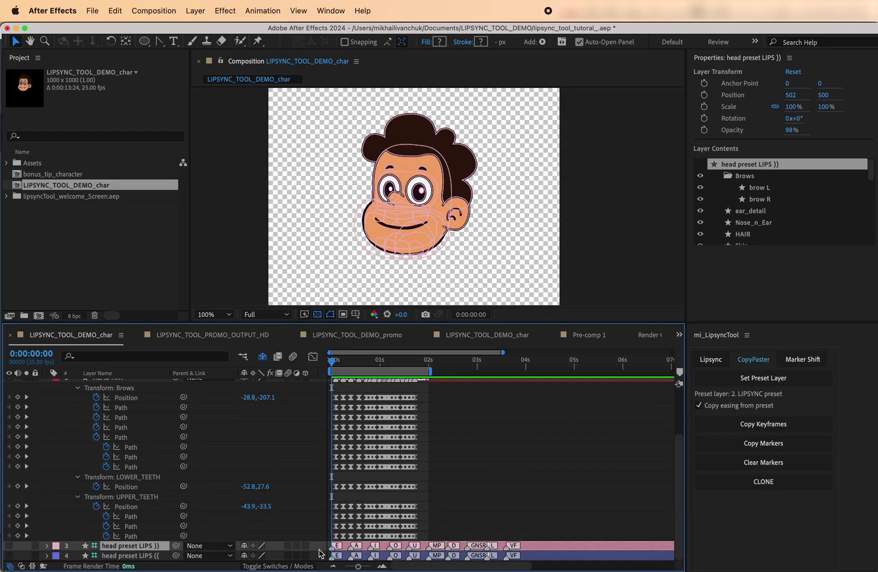
pyautogui.click(156, 557)
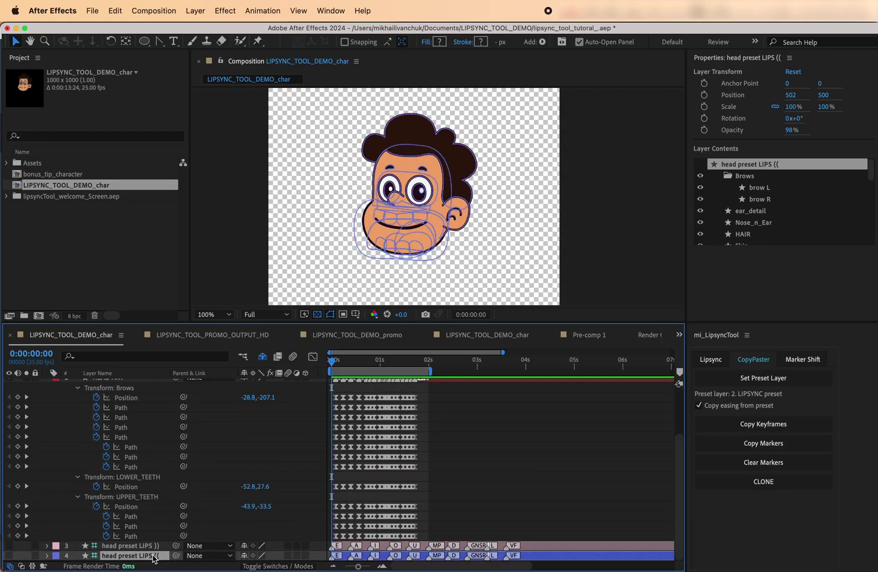
pyautogui.press('u')
pyautogui.scroll(-3, 426, 471)
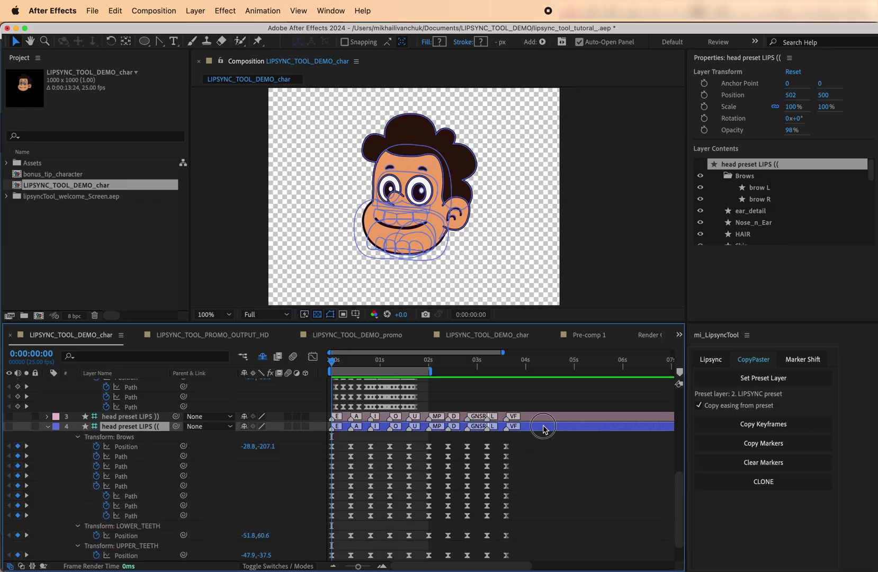
pyautogui.click(752, 380)
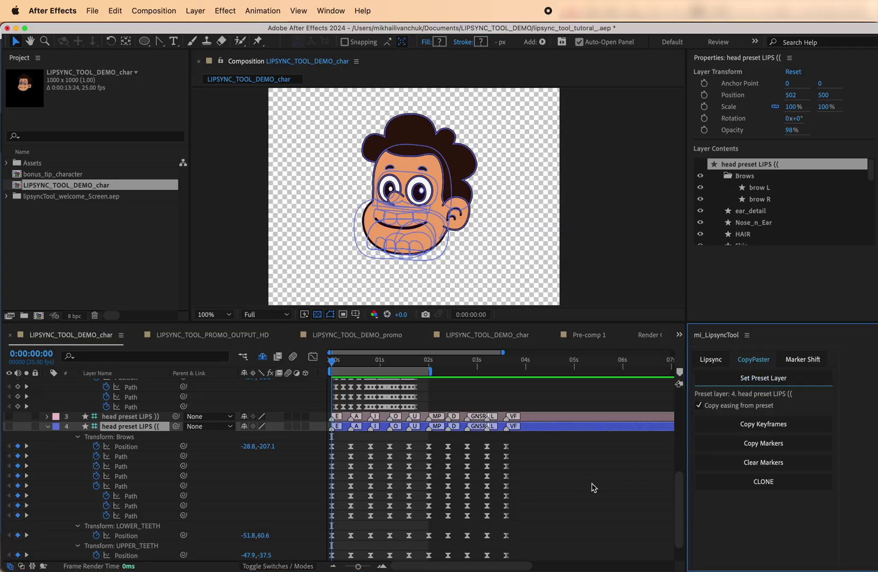
# Select the HEAD ART layer and shorten the work area to end at about 0:00:01:23
pyautogui.scroll(10, 467, 443)
pyautogui.click(454, 445)
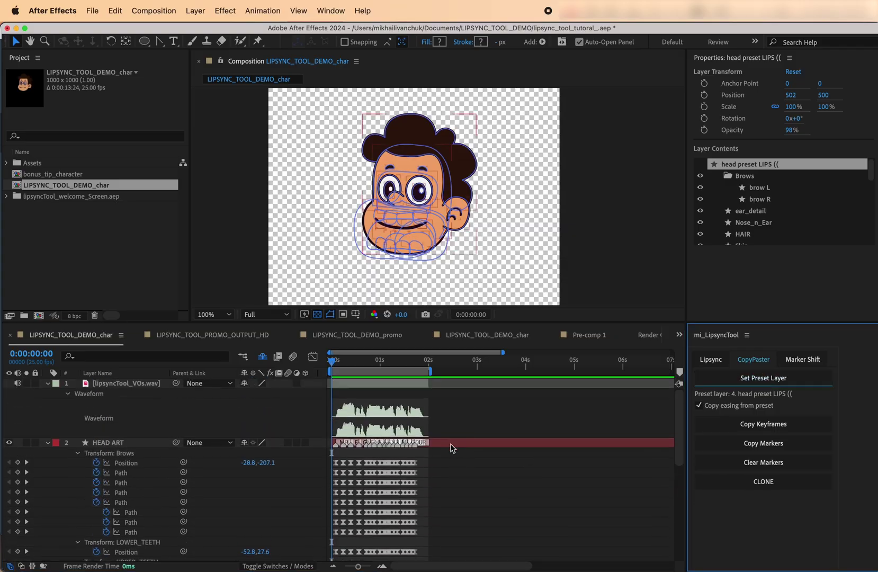
pyautogui.moveTo(432, 374); pyautogui.dragTo(425, 373)
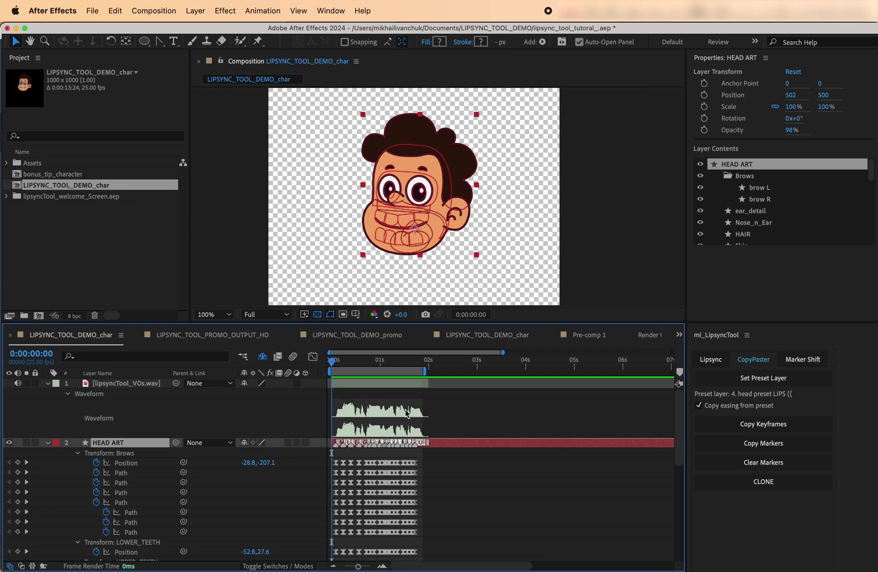
# Turn off Copy easing from preset and convert all of HEAD ART's keyframes to linear
pyautogui.click(700, 406)
pyautogui.moveTo(439, 458); pyautogui.dragTo(302, 417)
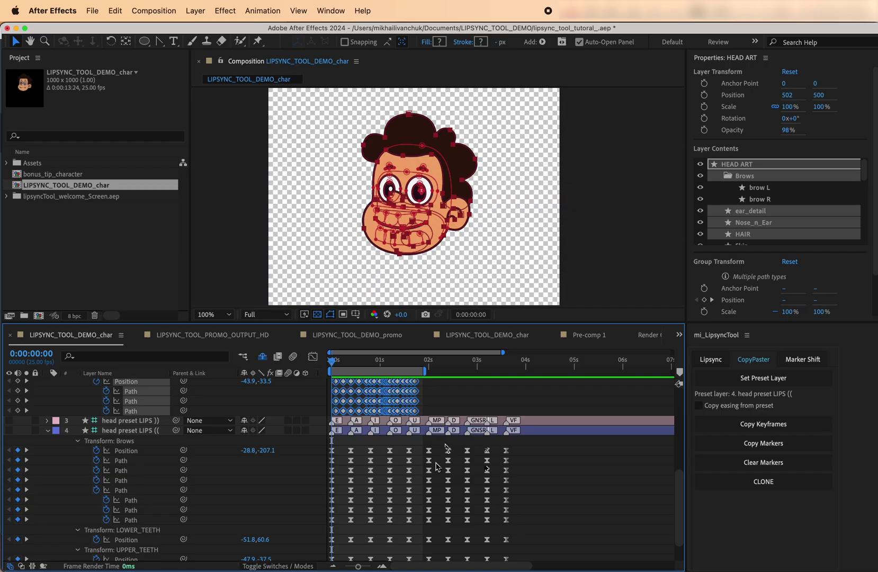
pyautogui.scroll(5, 437, 465)
pyautogui.click(554, 483)
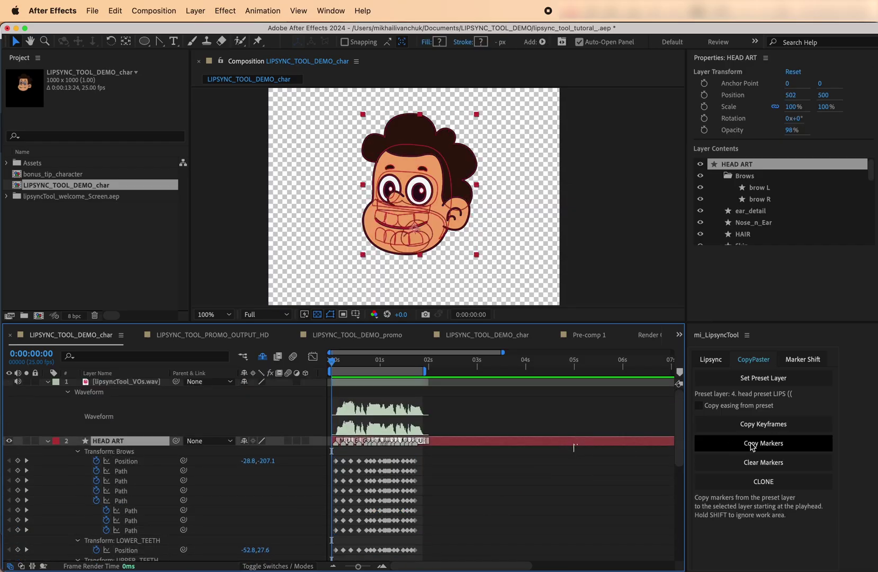
# Copy the head preset LIPS (( keyframes onto HEAD ART without easing and scrub through the start of the phrase
pyautogui.click(765, 425)
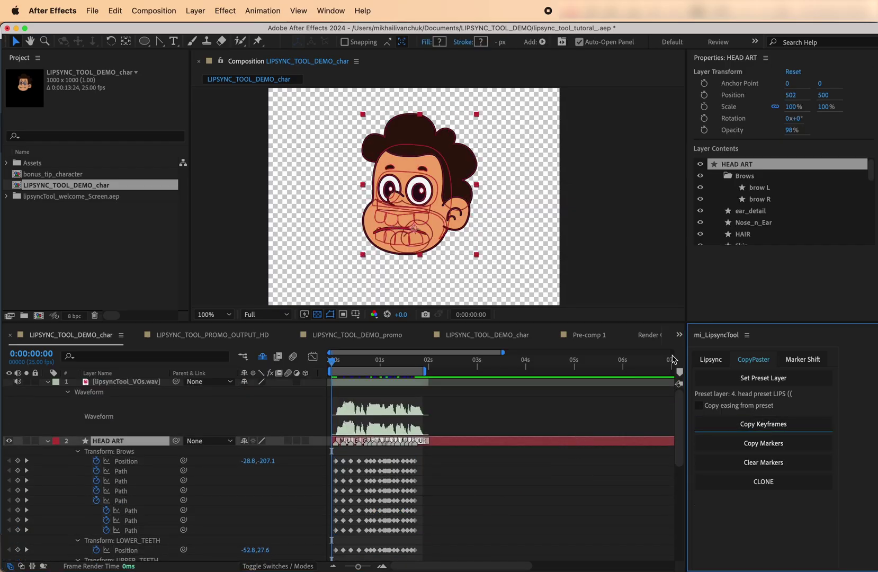
pyautogui.click(349, 362)
pyautogui.moveTo(349, 365); pyautogui.dragTo(383, 368)
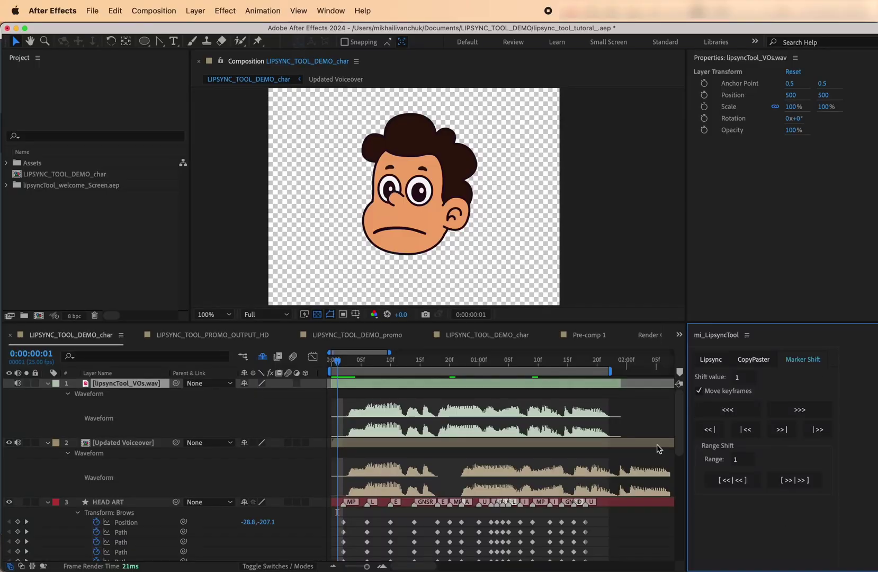
# Set the marker shift value to 3 and start the work area at 0:00:00:18, at the updated voice-over's pause
pyautogui.click(455, 383)
pyautogui.click(441, 444)
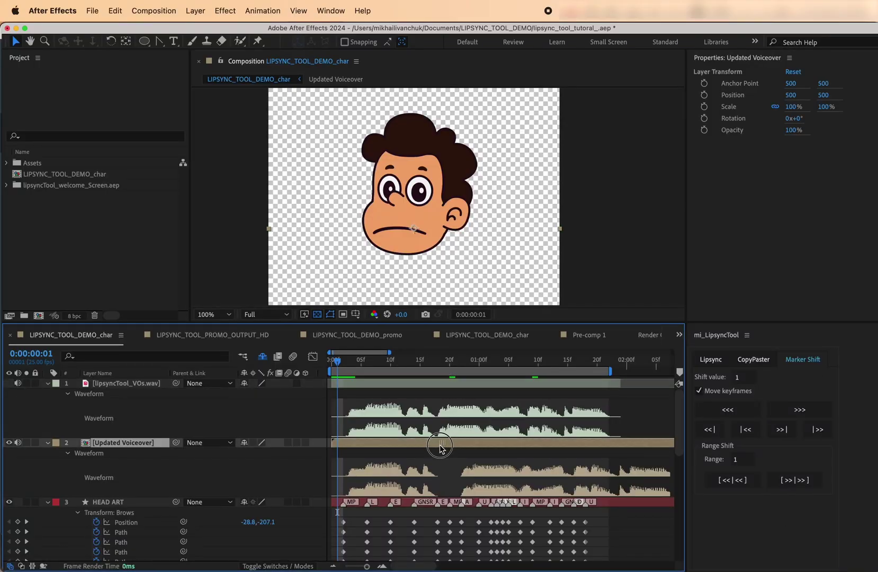
pyautogui.moveTo(343, 362); pyautogui.dragTo(437, 370)
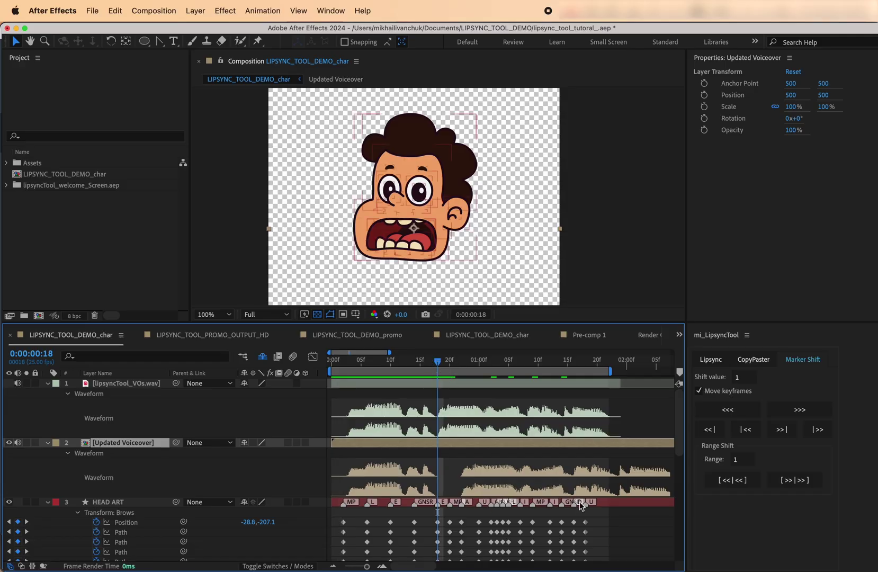
pyautogui.click(742, 378)
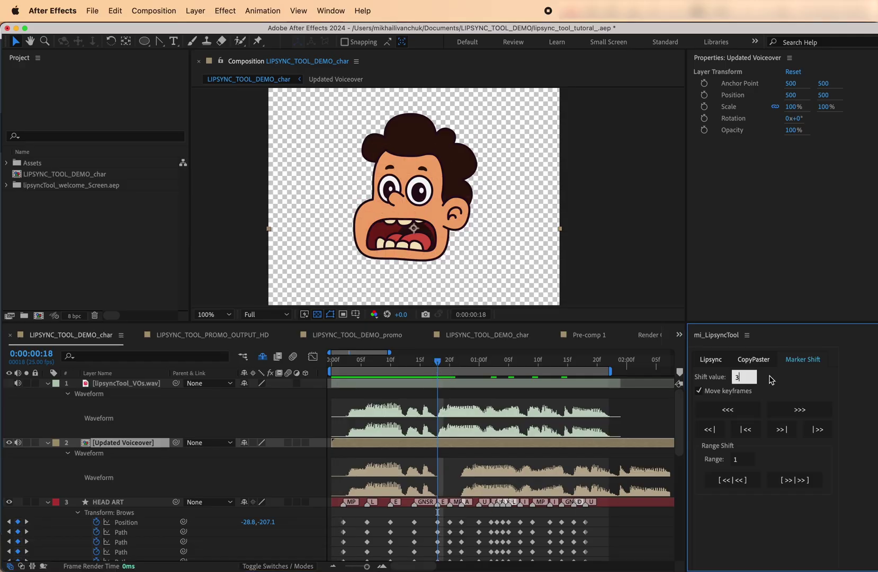
pyautogui.press('Return')
pyautogui.click(443, 372)
pyautogui.press('b')
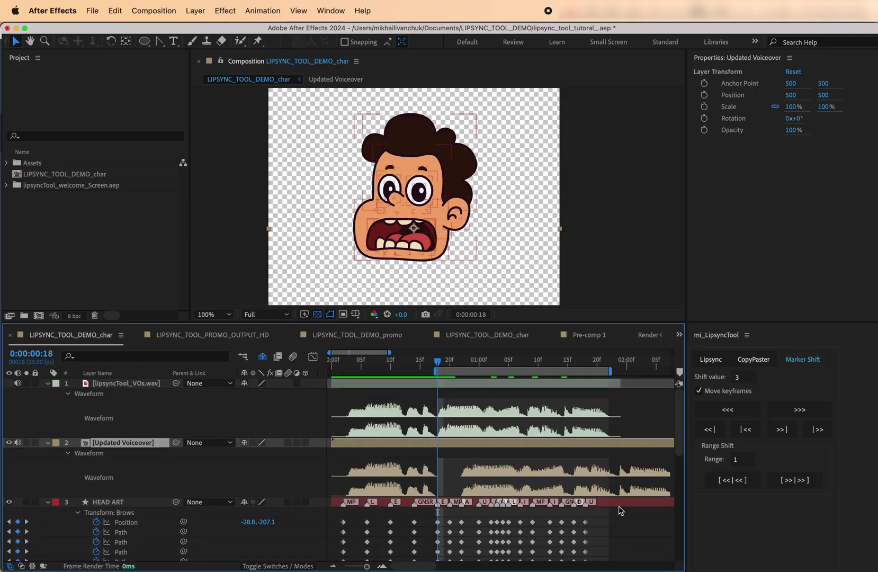
# Shift HEAD ART's markers and keyframes in the work area 3 frames later, plus 1 more frame using a shift value of 1
pyautogui.click(619, 505)
pyautogui.click(803, 413)
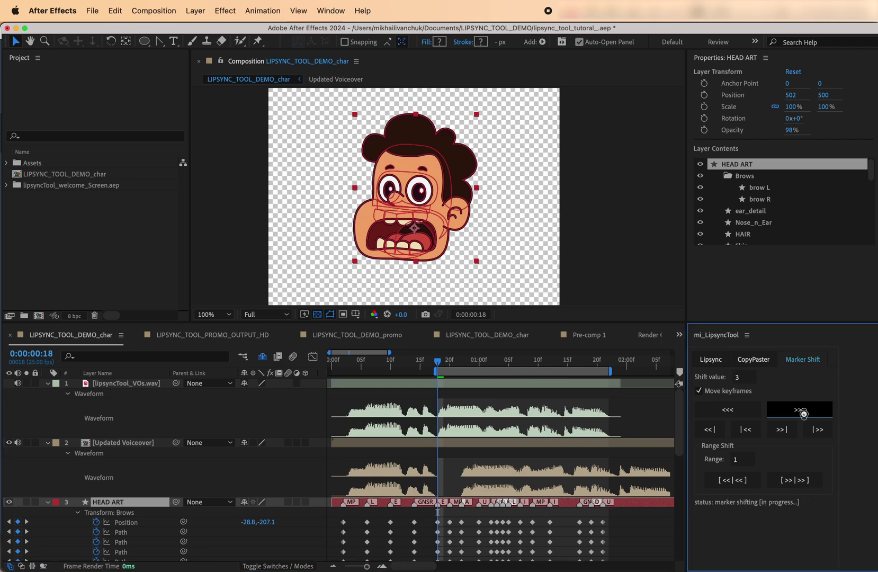
pyautogui.click(718, 380)
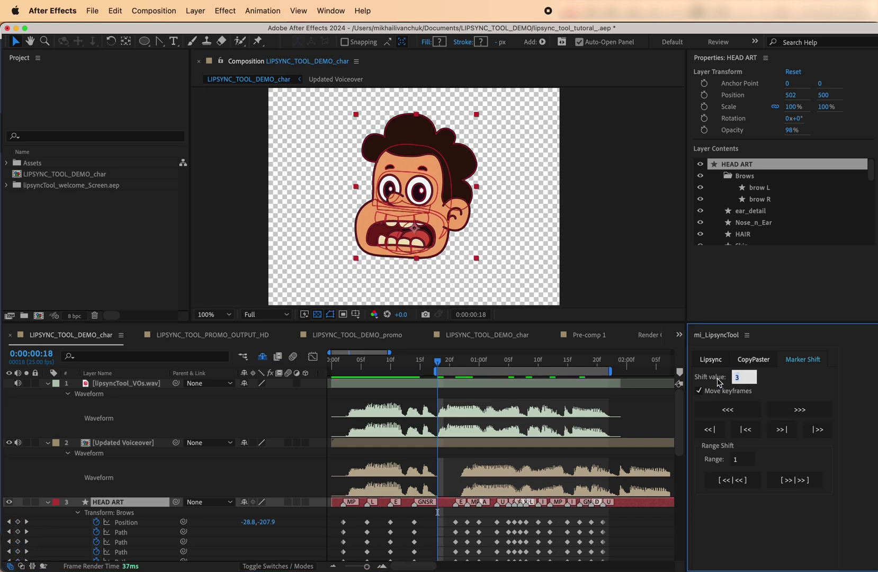
pyautogui.write('1')
pyautogui.click(799, 410)
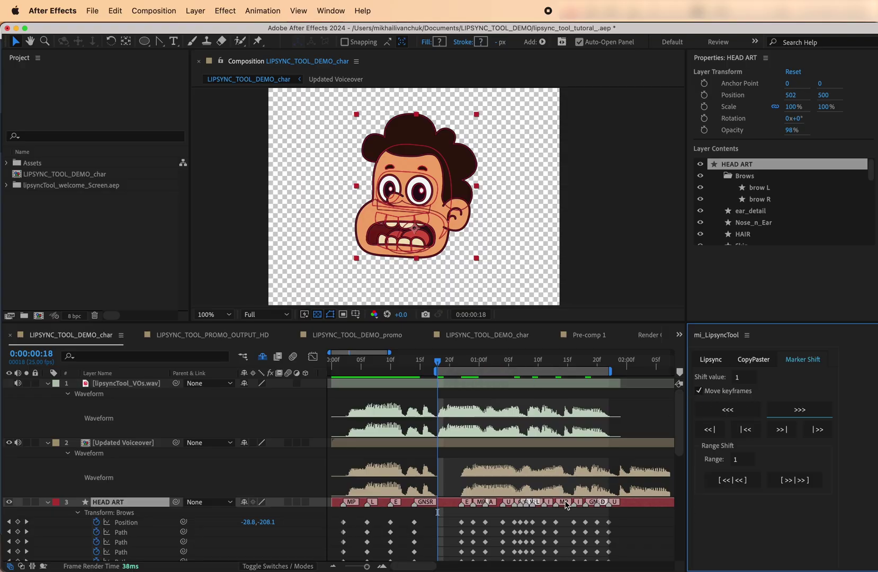
# Extend the work area to the end of the updated voice-over at about 0:00:02:07 and place the playhead at 0:00:01:03
pyautogui.hscroll(1, 424, 382)
pyautogui.hscroll(3, 557, 394)
pyautogui.moveTo(533, 371); pyautogui.dragTo(616, 371)
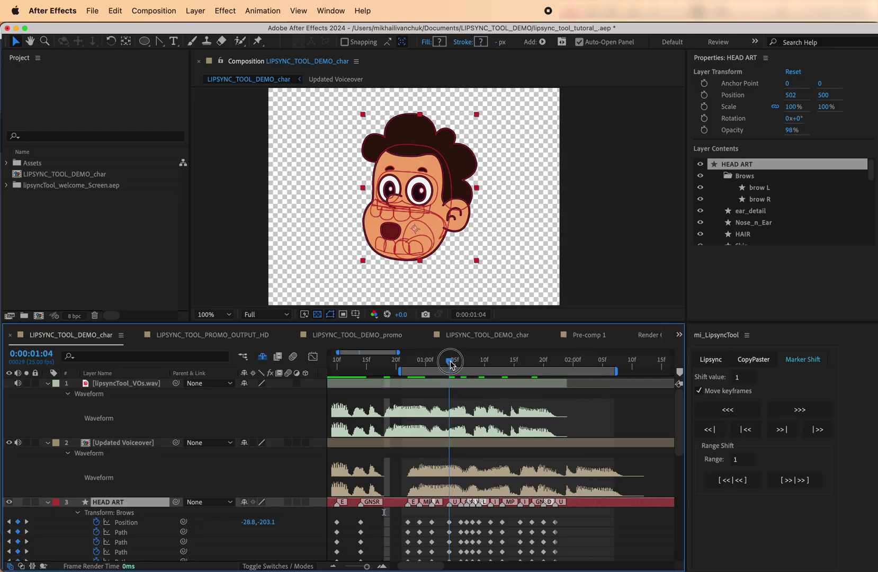
pyautogui.moveTo(450, 362); pyautogui.dragTo(443, 363)
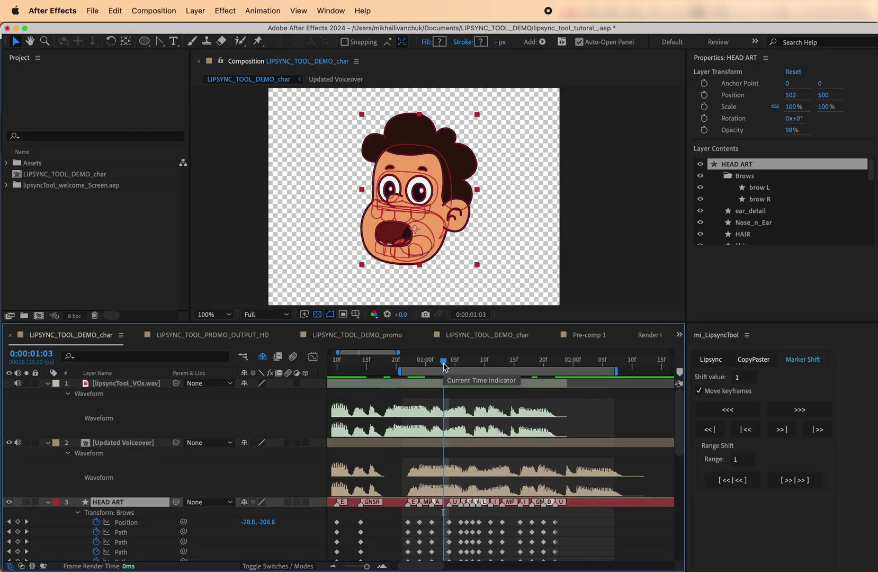
# Try shifting HEAD ART's markers and keyframes before and after the playhead one frame earlier, and return both groups one frame later
pyautogui.click(714, 425)
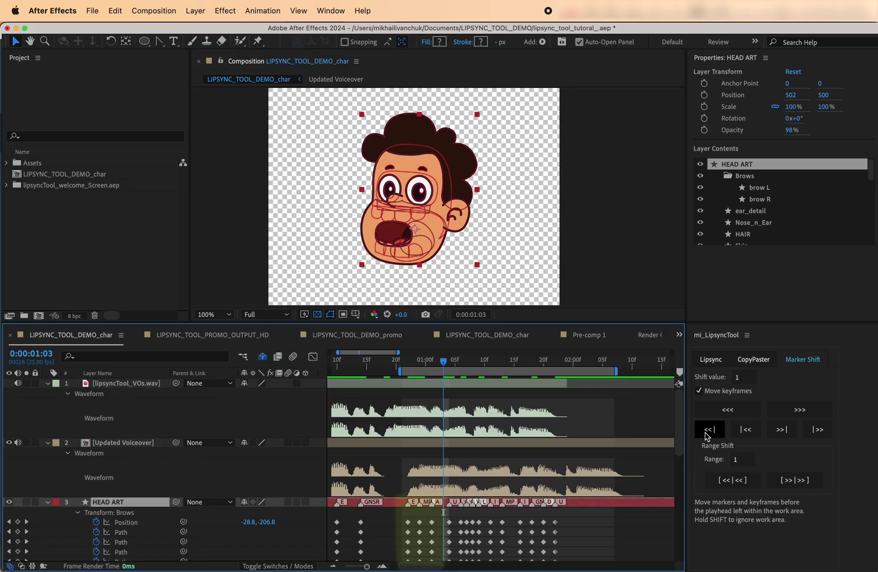
pyautogui.click(714, 433)
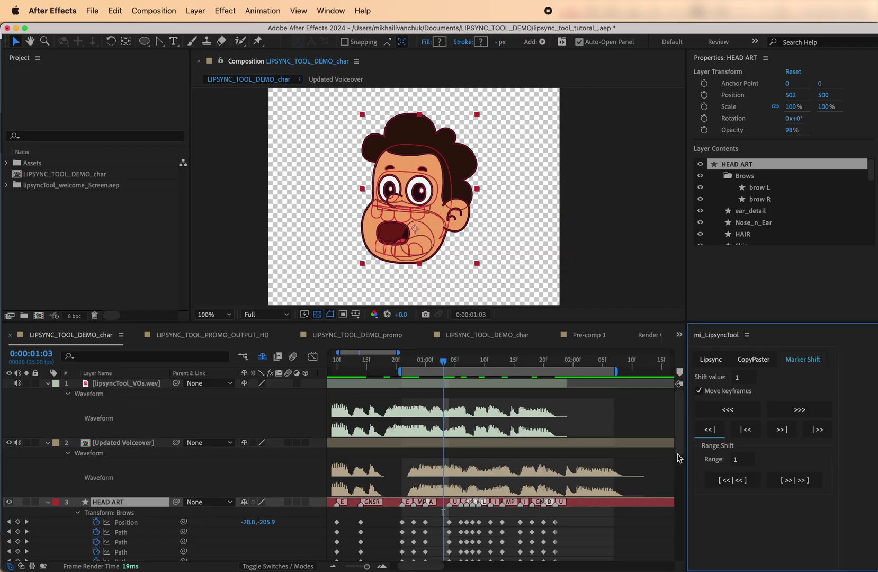
pyautogui.moveTo(745, 432)
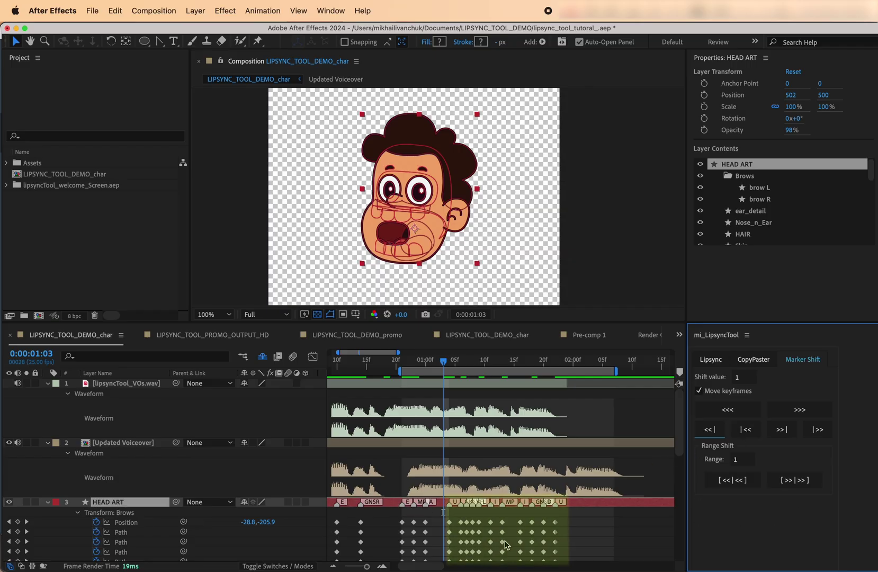
pyautogui.click(748, 430)
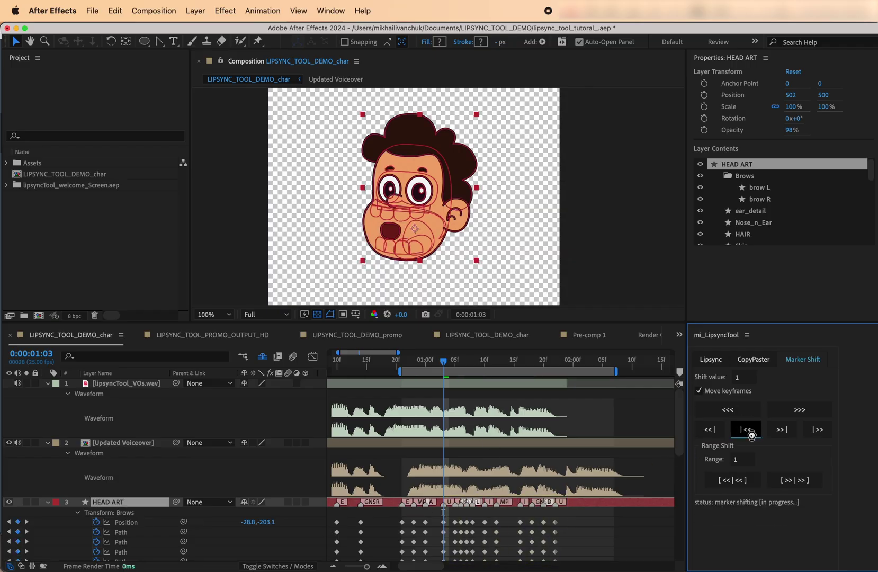
pyautogui.click(780, 432)
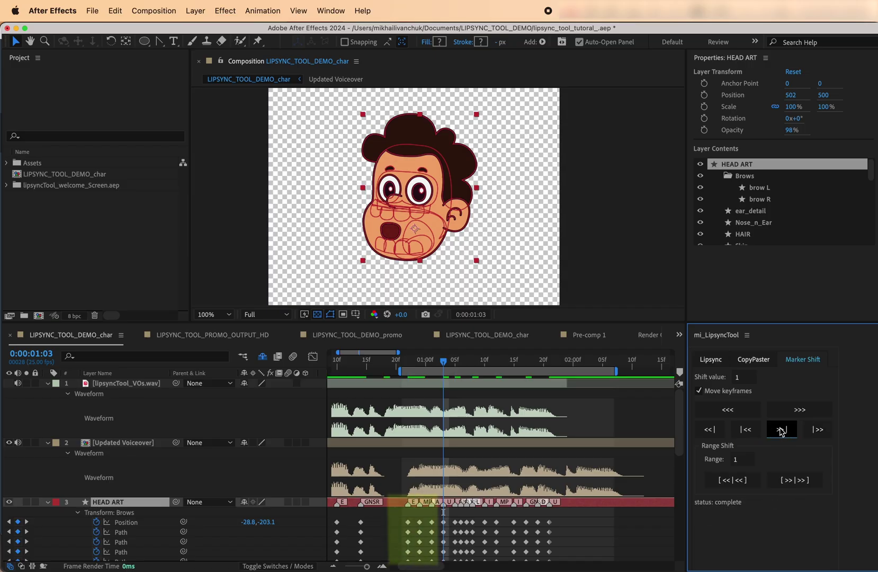
pyautogui.click(815, 432)
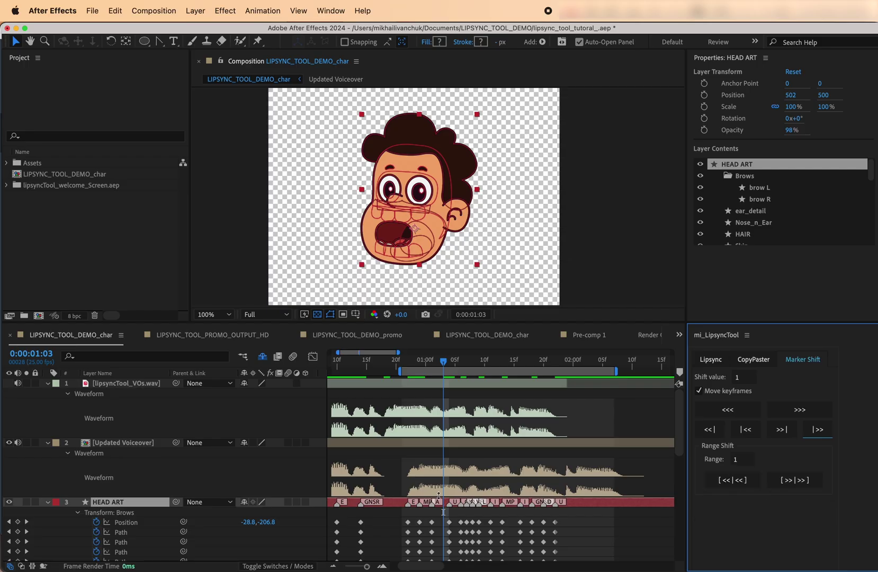
# Place the playhead on HEAD ART's U marker at 0:00:01:04 with the surrounding markers in close view
pyautogui.scroll(5, 451, 504)
pyautogui.scroll(-4, 450, 504)
pyautogui.scroll(4, 450, 503)
pyautogui.scroll(-2, 451, 503)
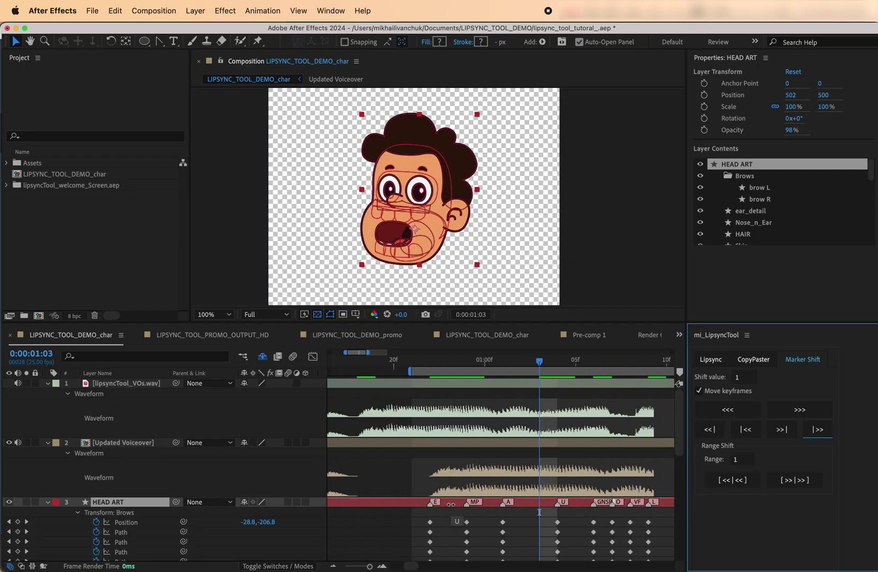
pyautogui.hscroll(1, 450, 504)
pyautogui.click(452, 506)
pyautogui.press('pagedown')
pyautogui.press('pagedown')
pyautogui.press('pageup')
pyautogui.press('pageup')
pyautogui.press('pagedown')
pyautogui.hscroll(4, 510, 512)
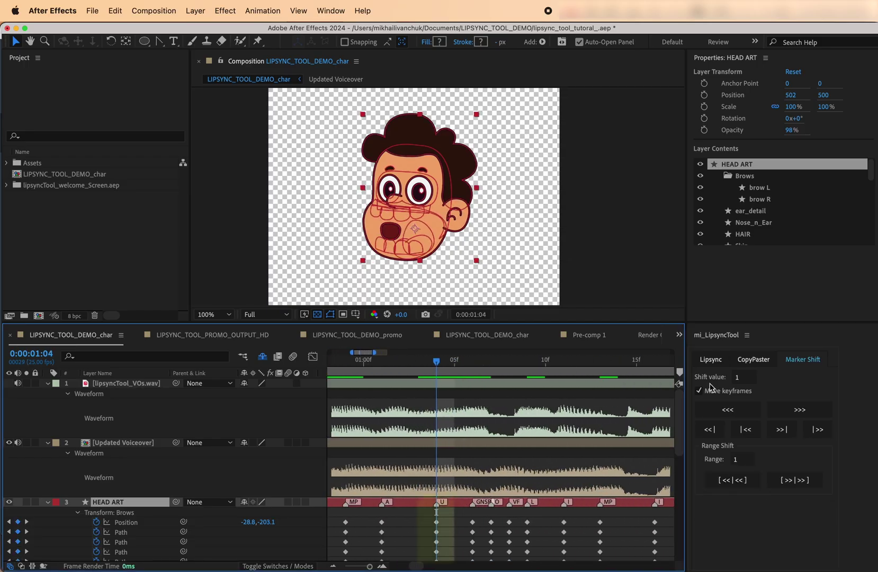
# Try a Range Shift range of 2 around the playhead and restore the range to 1
pyautogui.click(744, 377)
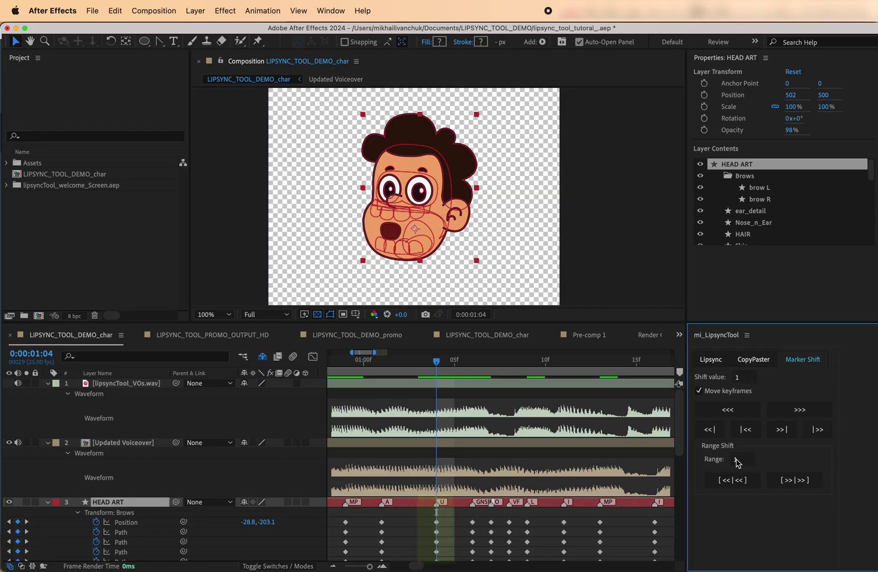
pyautogui.click(437, 554)
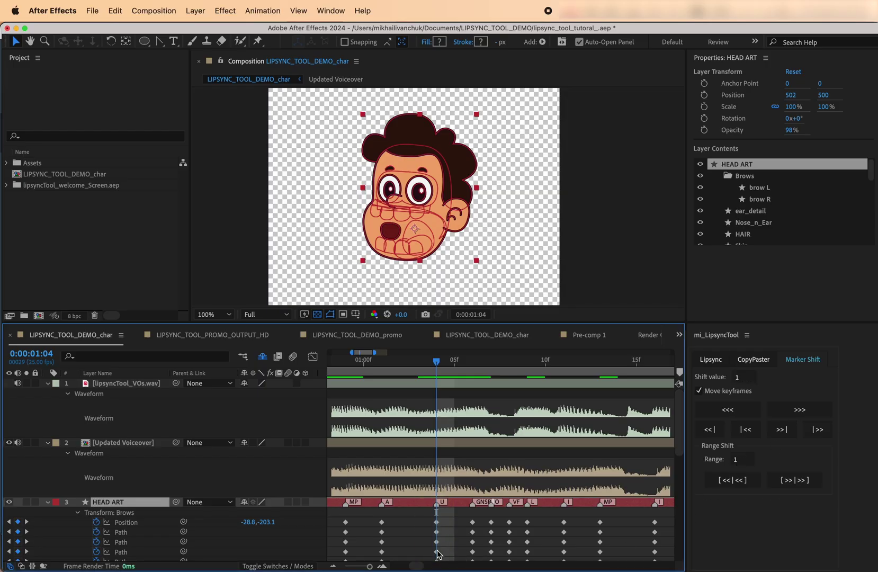
pyautogui.click(752, 459)
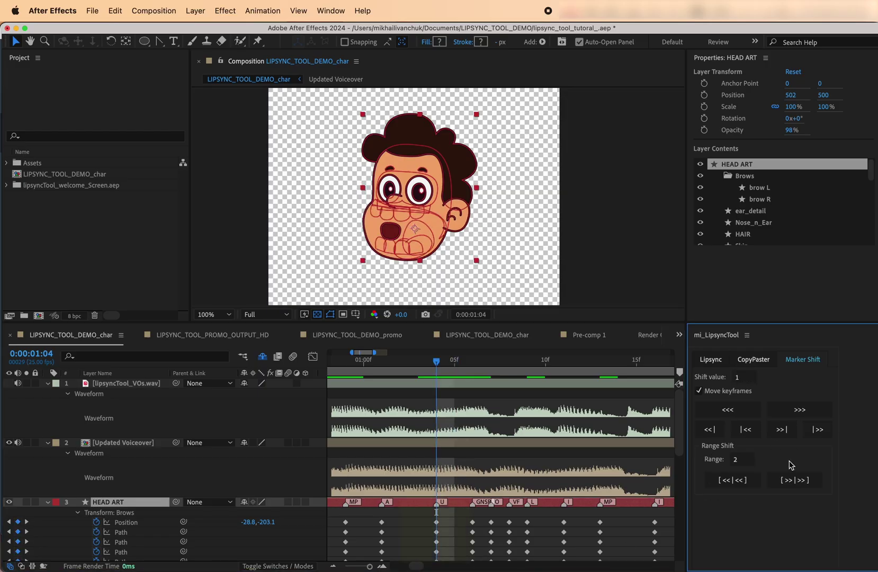
pyautogui.click(455, 512)
pyautogui.press('super+Left')
pyautogui.press('super+Left')
pyautogui.press('super+Right')
pyautogui.press('super+Right')
pyautogui.press('super+Right')
pyautogui.press('super+Right')
pyautogui.press('super+Left')
pyautogui.press('super+Left')
pyautogui.click(739, 460)
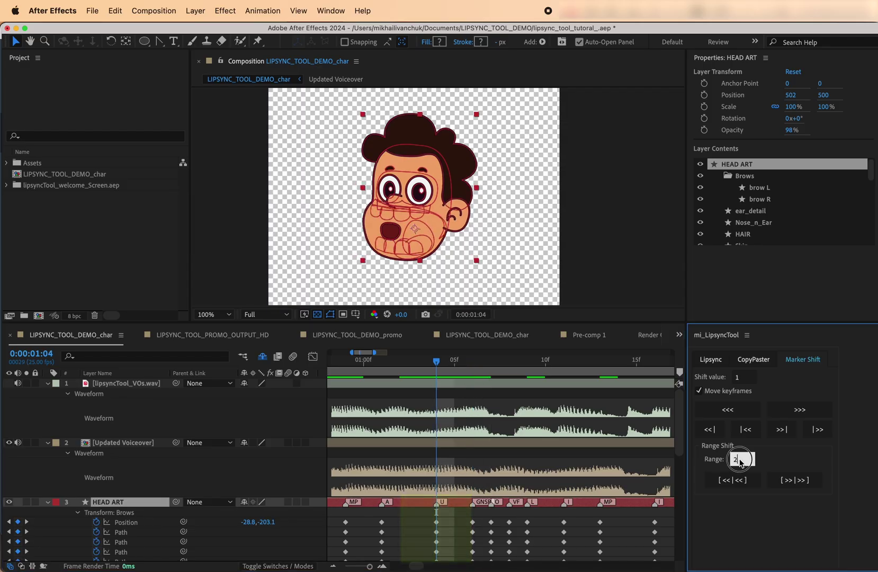
# Try shifting the markers and keyframes within the range around the playhead one frame earlier and back one frame later
pyautogui.click(718, 479)
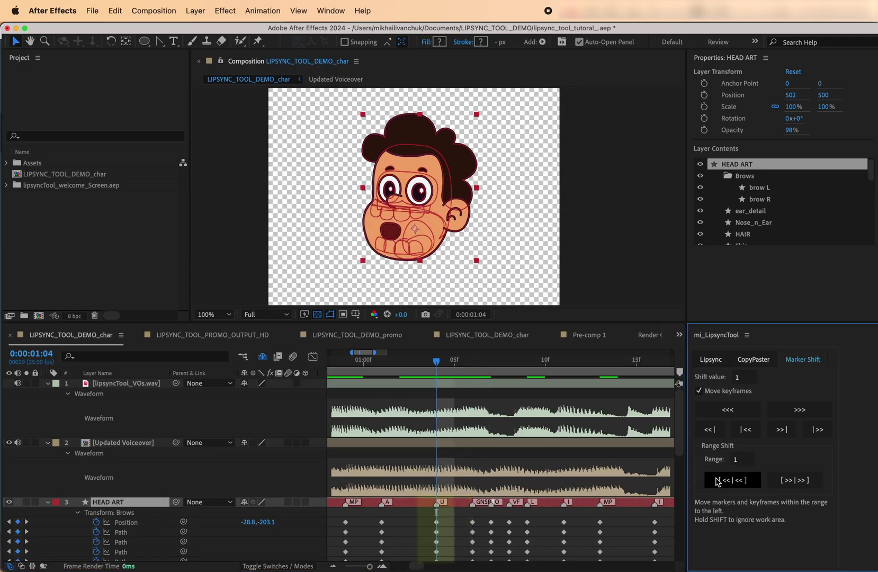
pyautogui.click(791, 479)
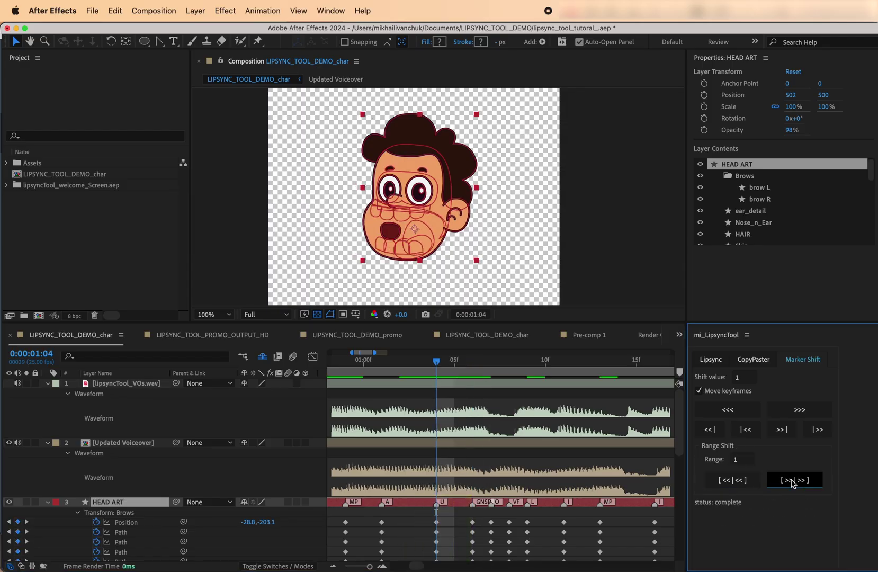
pyautogui.click(755, 479)
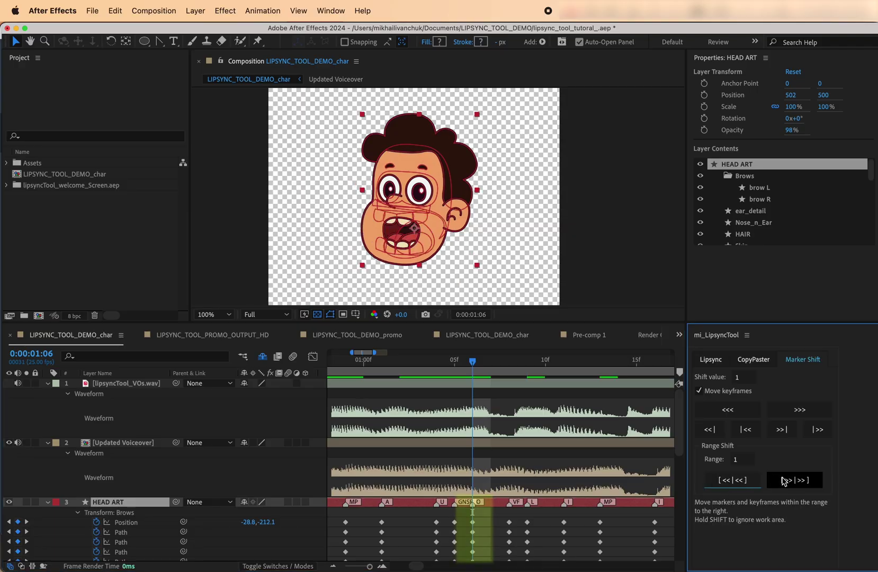
pyautogui.click(792, 479)
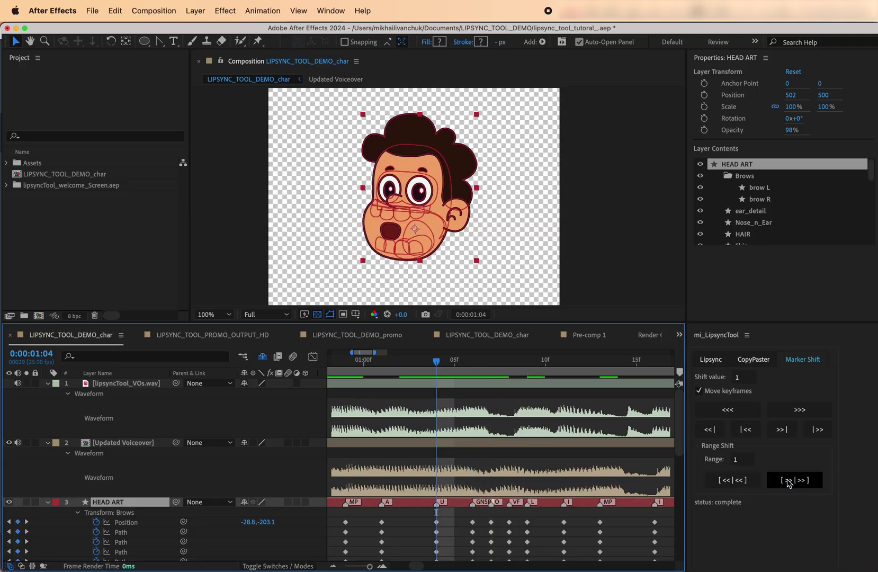
# Shift all of HEAD ART's markers and keyframes in the work area one frame later
pyautogui.press('-')
pyautogui.press('-')
pyautogui.press('-')
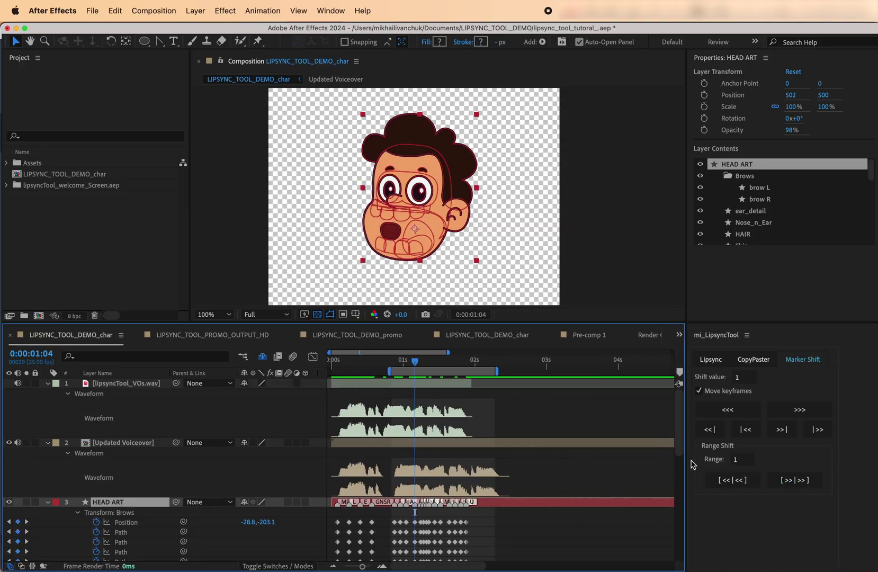
pyautogui.click(798, 409)
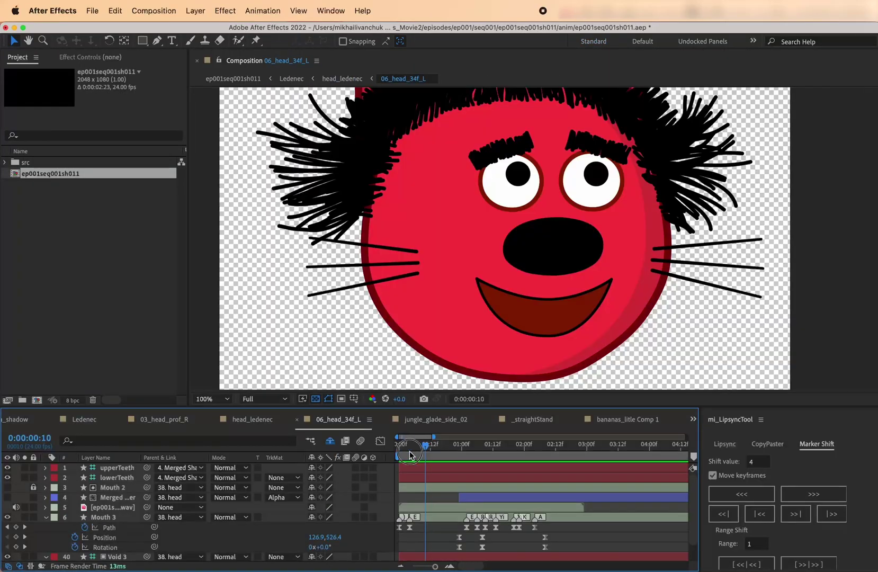
# Scrub through the mouth animation in 06_head_34f_L and the head layer's blink in LIPSYNC_TOOL_DEMO_char
pyautogui.click(402, 449)
pyautogui.moveTo(402, 449); pyautogui.dragTo(550, 472)
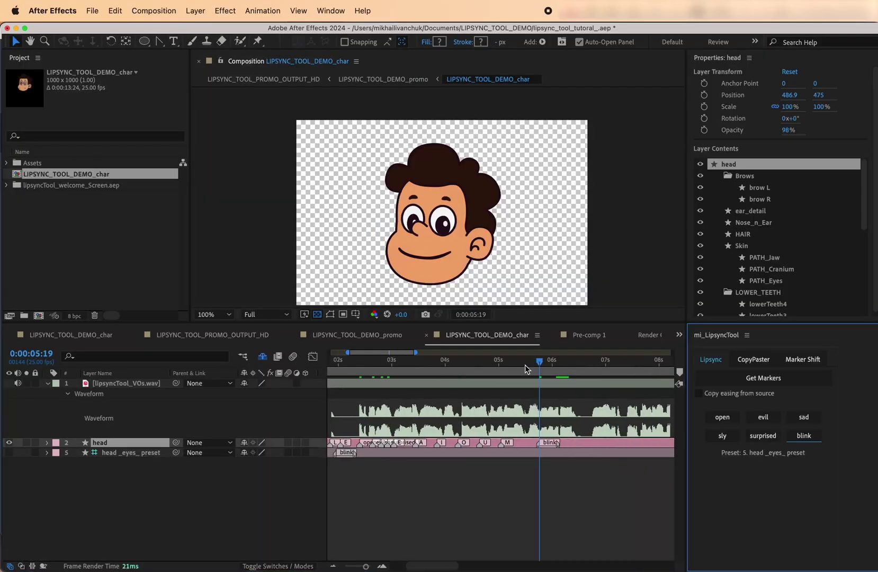
pyautogui.click(579, 361)
pyautogui.moveTo(589, 364); pyautogui.dragTo(548, 364)
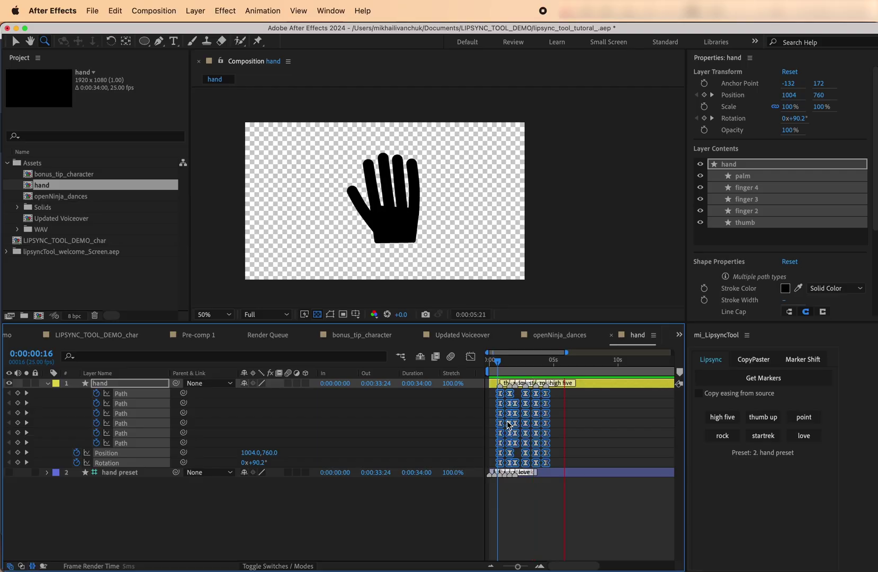
# Stop the preview in the hand composition, deselect its keyframes and scrub through the timeline
pyautogui.press('space')
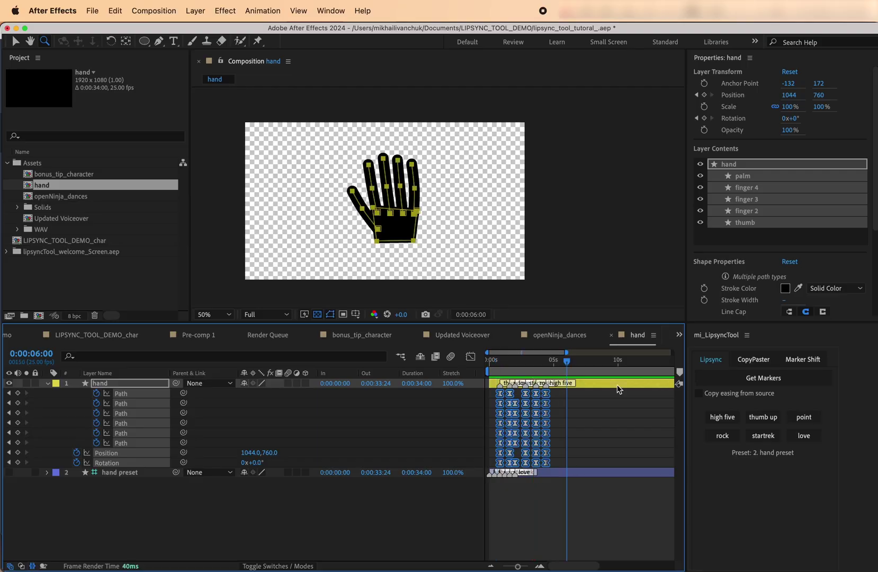
pyautogui.click(574, 432)
pyautogui.moveTo(542, 366); pyautogui.dragTo(500, 365)
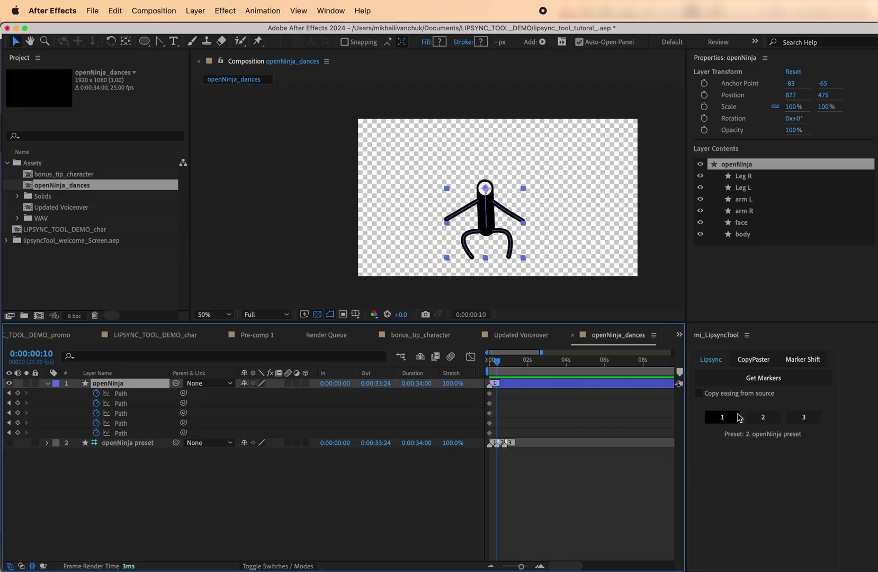
# In openNinja_dances, add preset poses 2, 3, 2, 1, 3 and 1 to the openNinja layer and preview the dance
pyautogui.click(756, 416)
pyautogui.click(801, 417)
pyautogui.click(772, 419)
pyautogui.click(724, 420)
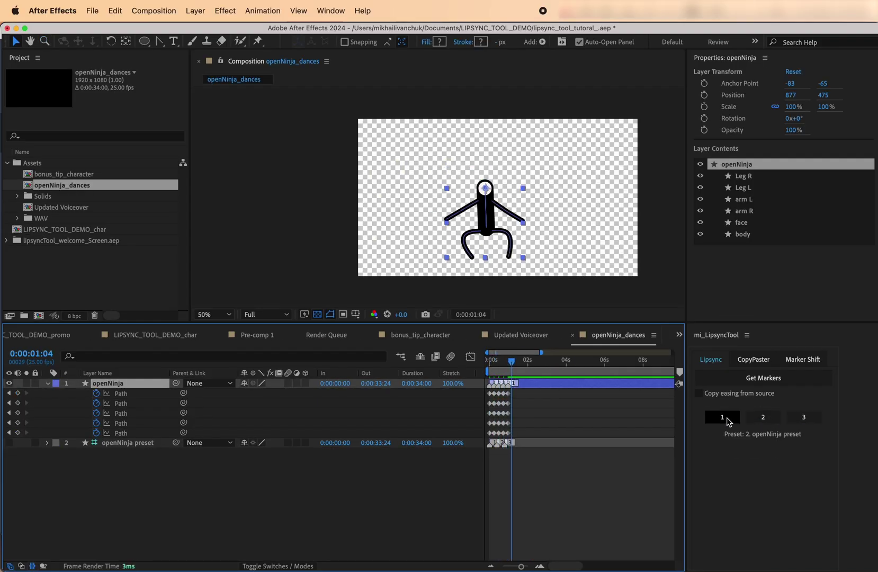
pyautogui.click(803, 419)
pyautogui.click(723, 421)
pyautogui.press('space')
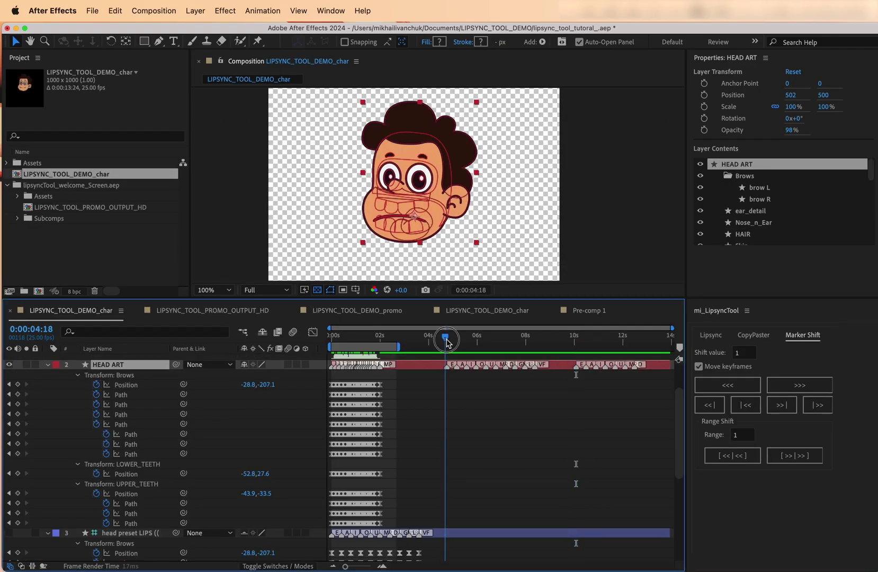
# In LIPSYNC_TOOL_DEMO_char, extend the work area to about 0:00:13 and copy the preset keyframes with easing onto HEAD ART
pyautogui.click(698, 367)
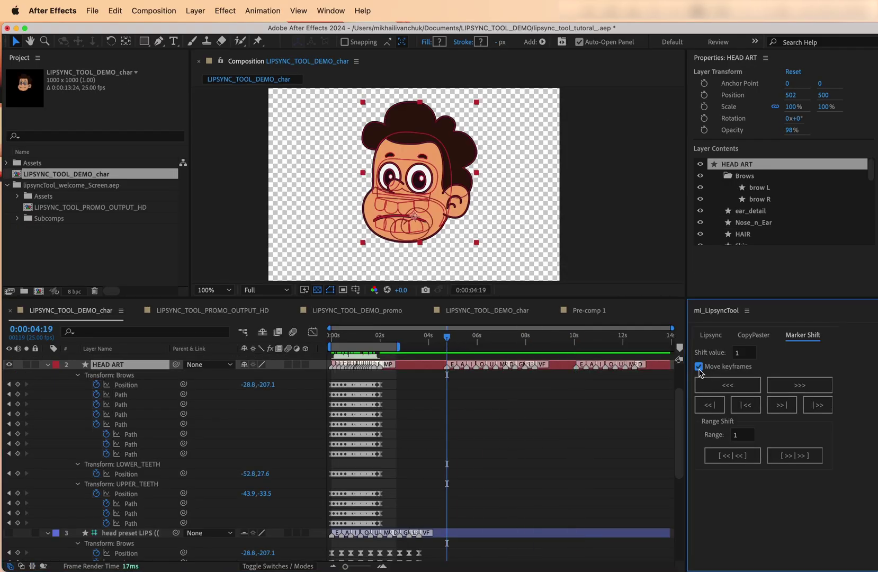
pyautogui.moveTo(400, 348); pyautogui.dragTo(650, 347)
pyautogui.scroll(-5, 472, 434)
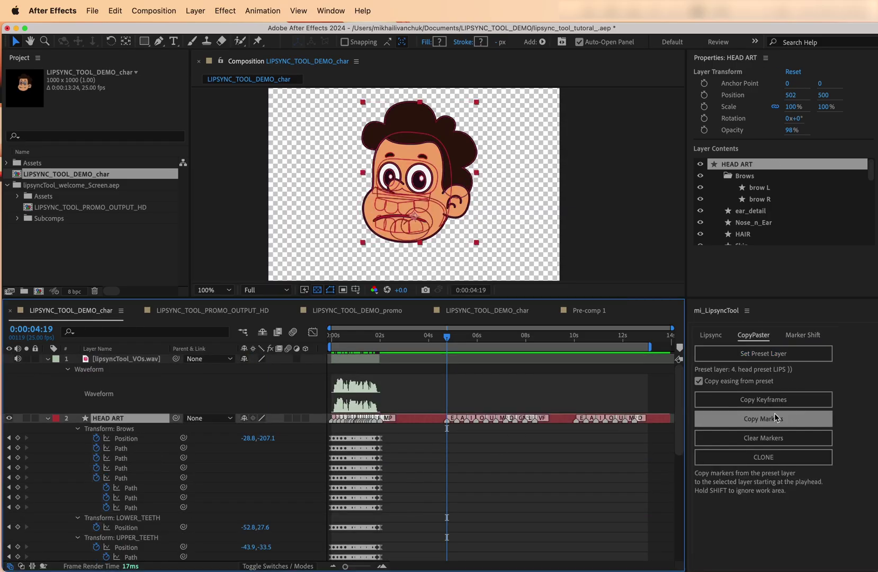
pyautogui.click(768, 408)
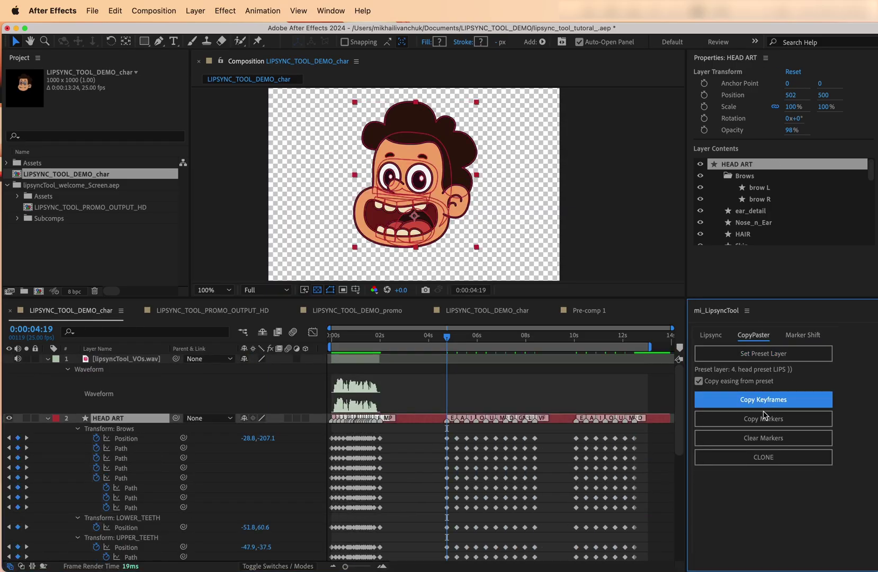